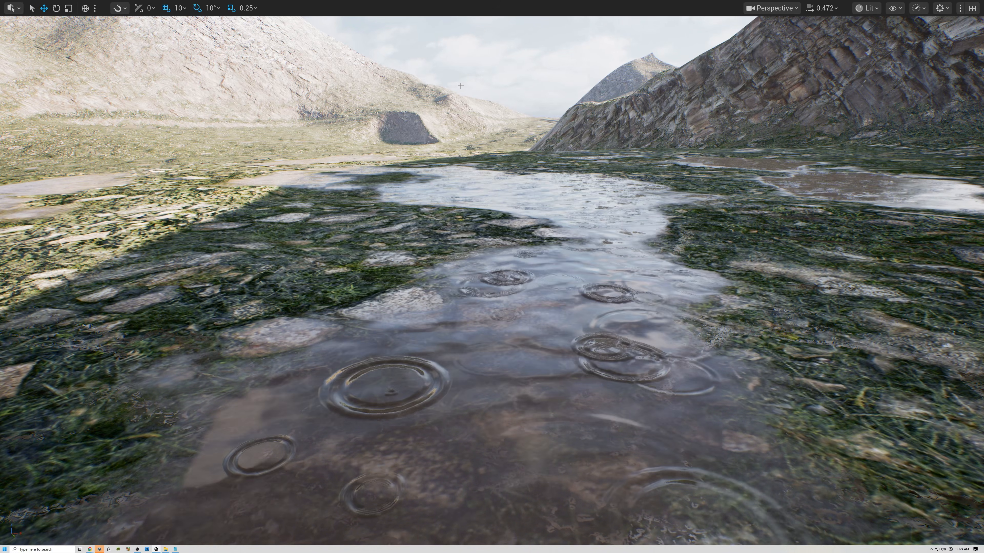
# - Open the TerrainAuto2 material graph and examine its Slopes, Grass and Snow layer groups
pyautogui.press('F11')
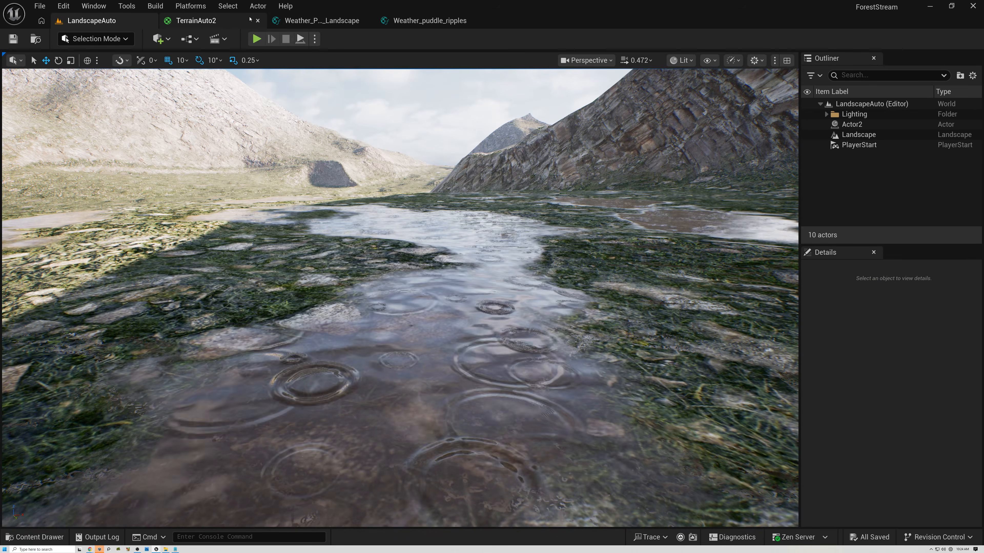
pyautogui.click(205, 24)
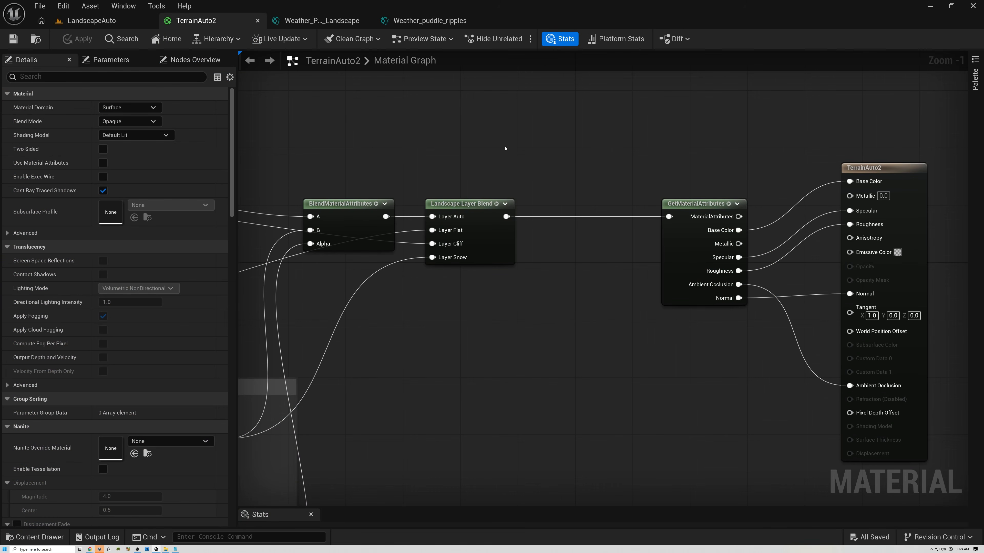
pyautogui.scroll(-4, 648, 147)
pyautogui.moveTo(591, 145); pyautogui.dragTo(800, 151, button='right')
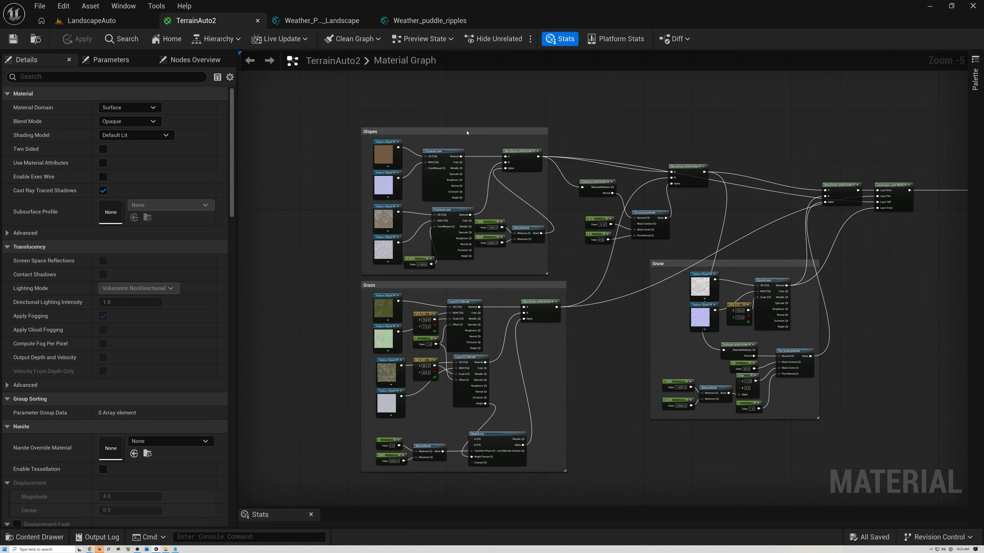
pyautogui.click(467, 131)
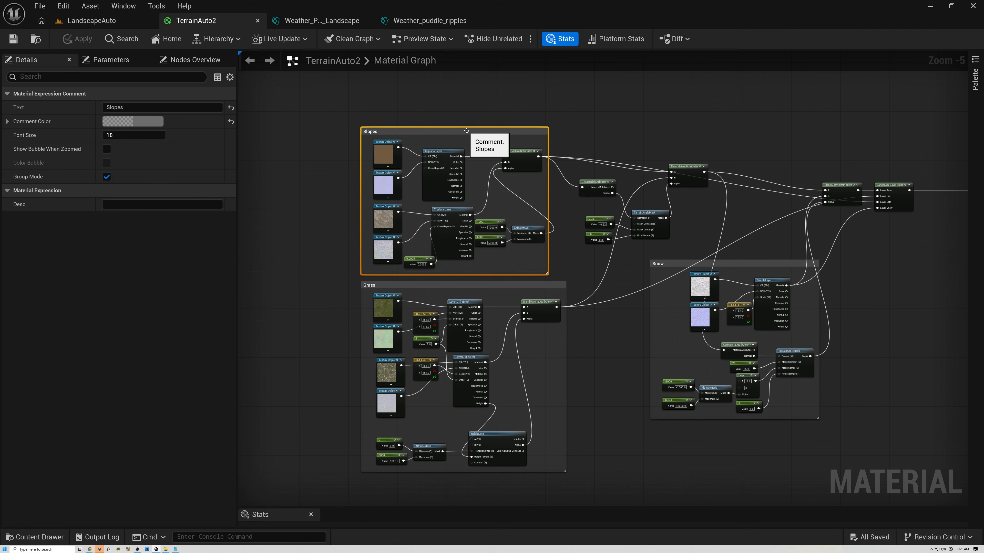
pyautogui.click(463, 285)
pyautogui.click(744, 264)
pyautogui.scroll(6, 684, 222)
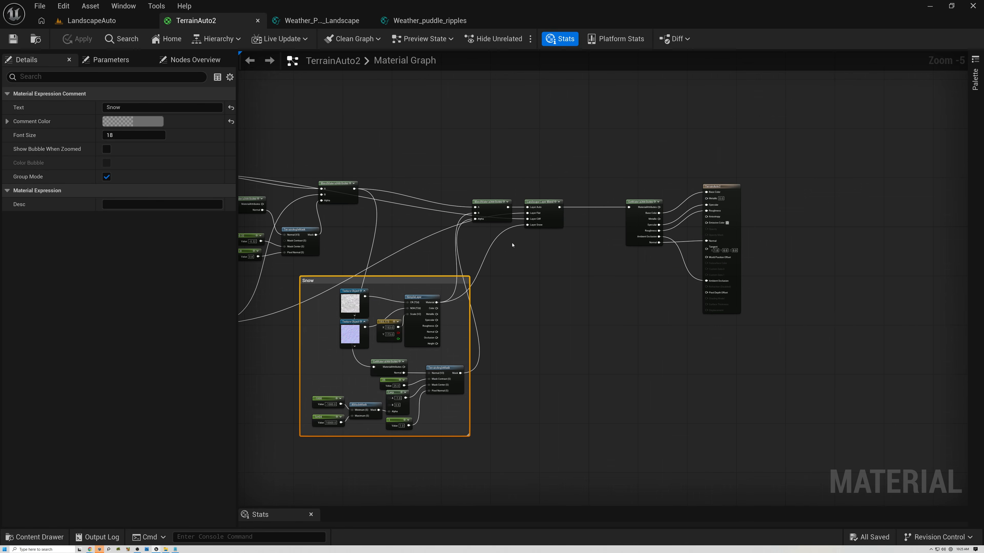
pyautogui.moveTo(607, 131); pyautogui.dragTo(498, 166, button='right')
pyautogui.scroll(2, 539, 194)
pyautogui.scroll(-1, 544, 195)
pyautogui.moveTo(593, 189); pyautogui.dragTo(537, 188, button='right')
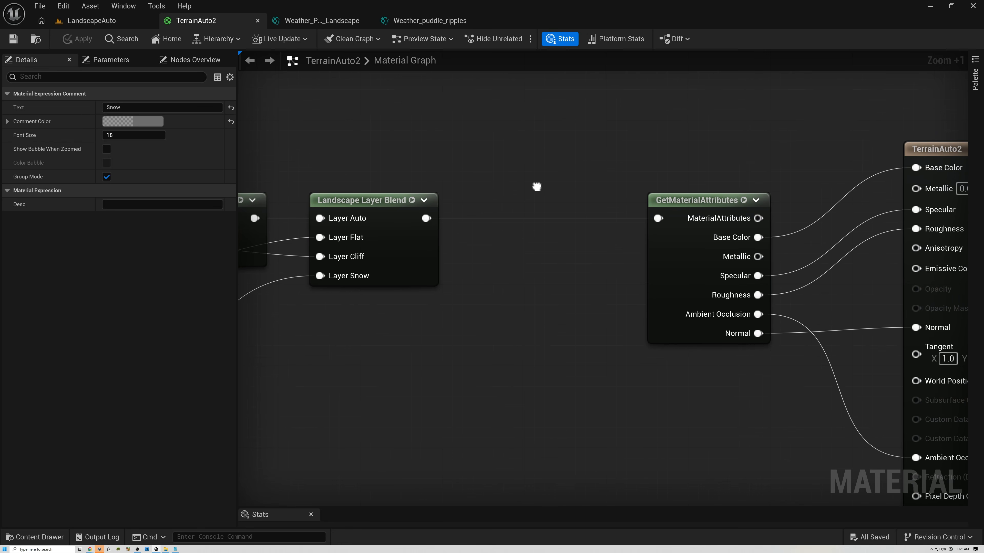
# - Inspect the settings of the Landscape Layer Blend node and the GetMaterialAttributes node feeding the material output
pyautogui.click(361, 201)
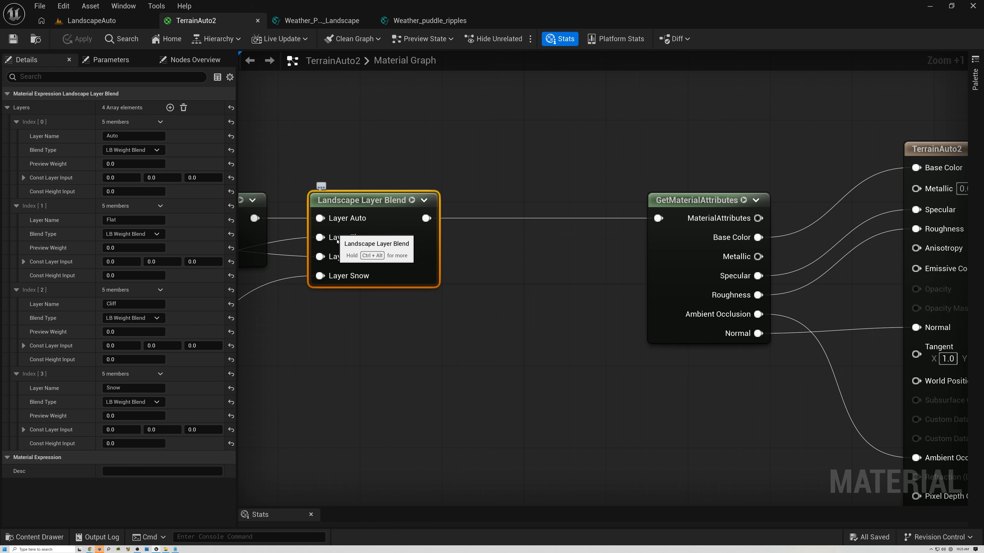
pyautogui.click(681, 201)
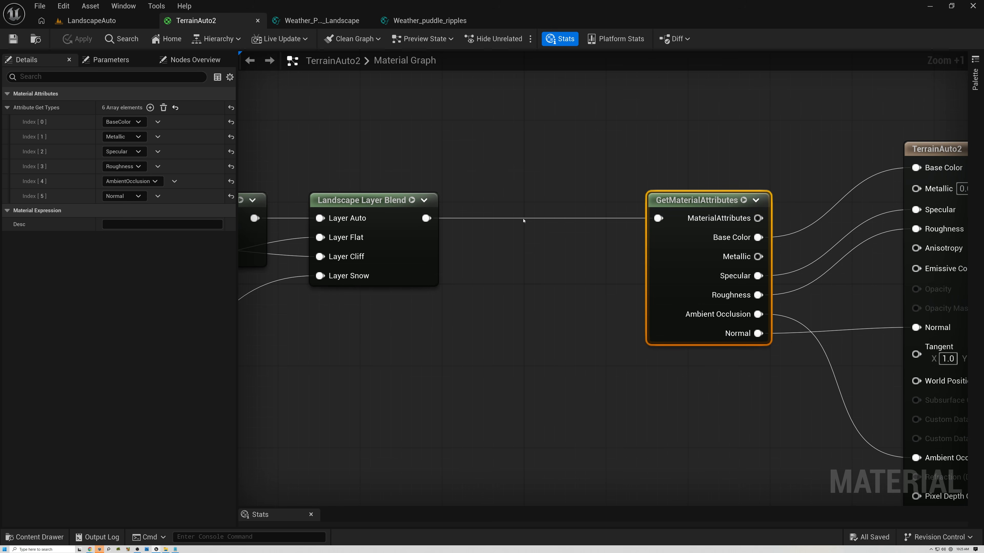
pyautogui.click(410, 228)
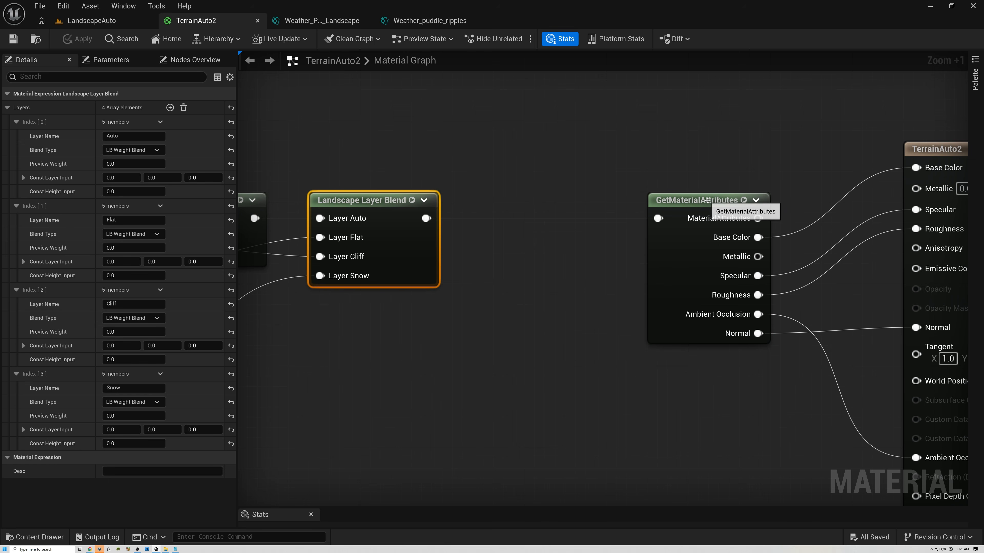
pyautogui.click(694, 203)
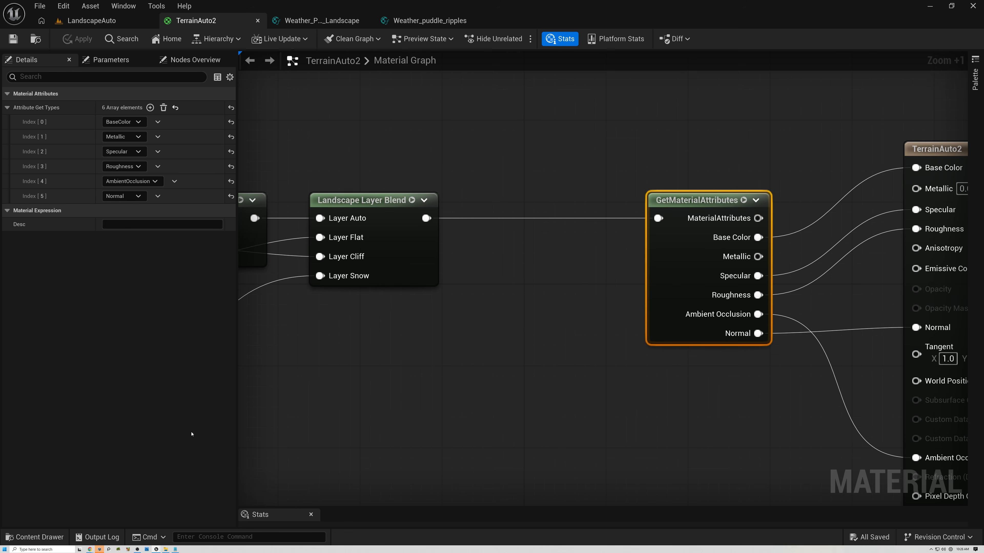
# - Consult the reference video and the Weather_Puddles_Landscape material function graph, then return to TerrainAuto2
pyautogui.moveTo(89, 549)
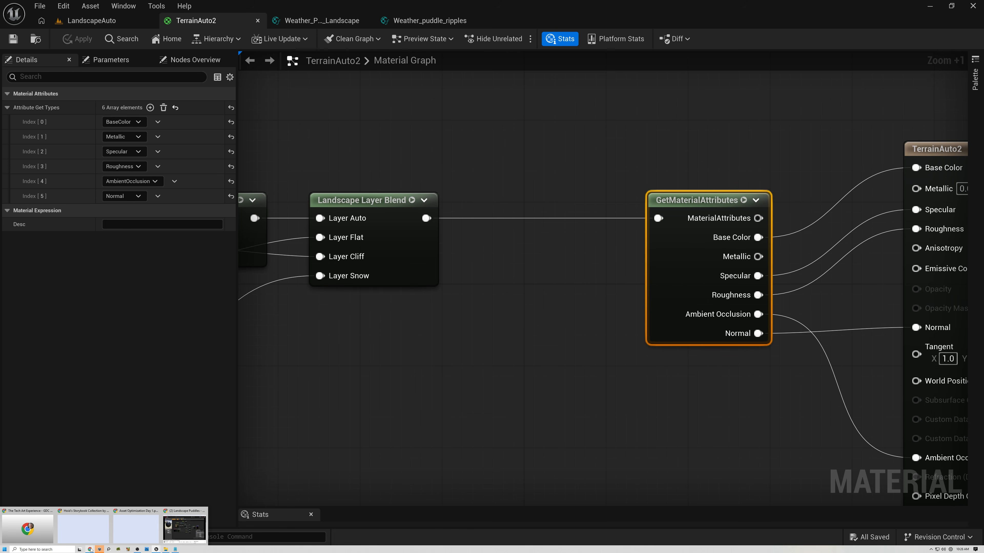
pyautogui.click(185, 521)
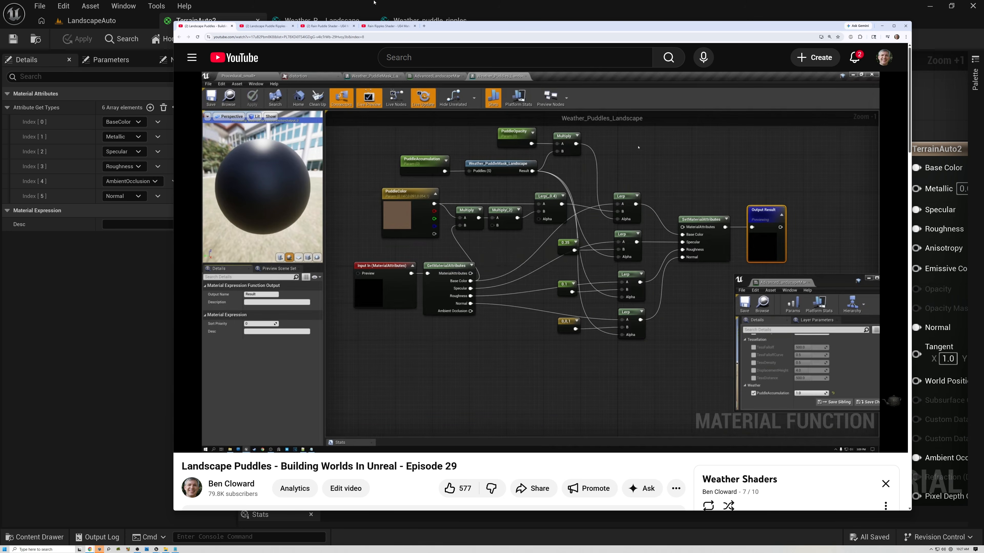
pyautogui.click(881, 26)
pyautogui.click(325, 20)
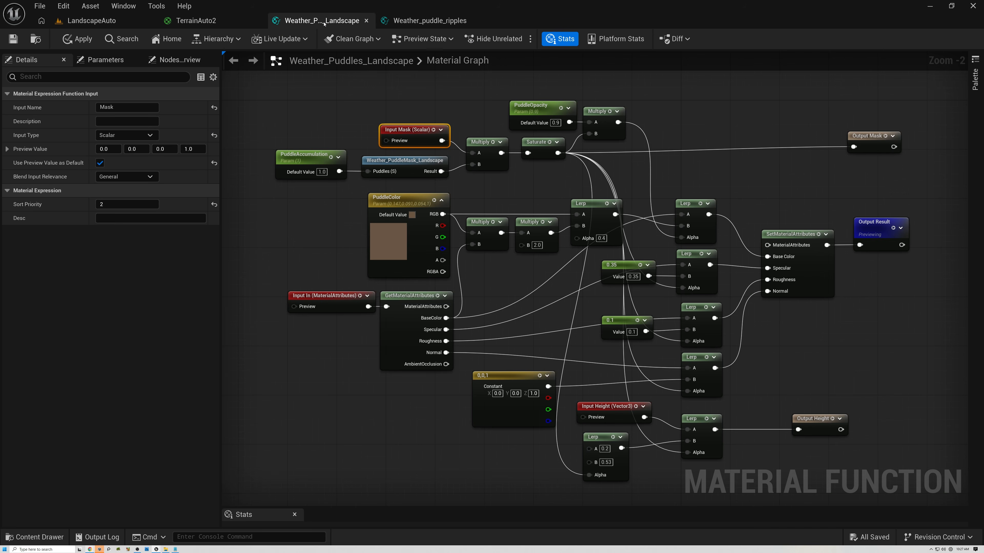
pyautogui.moveTo(446, 107); pyautogui.dragTo(373, 96, button='right')
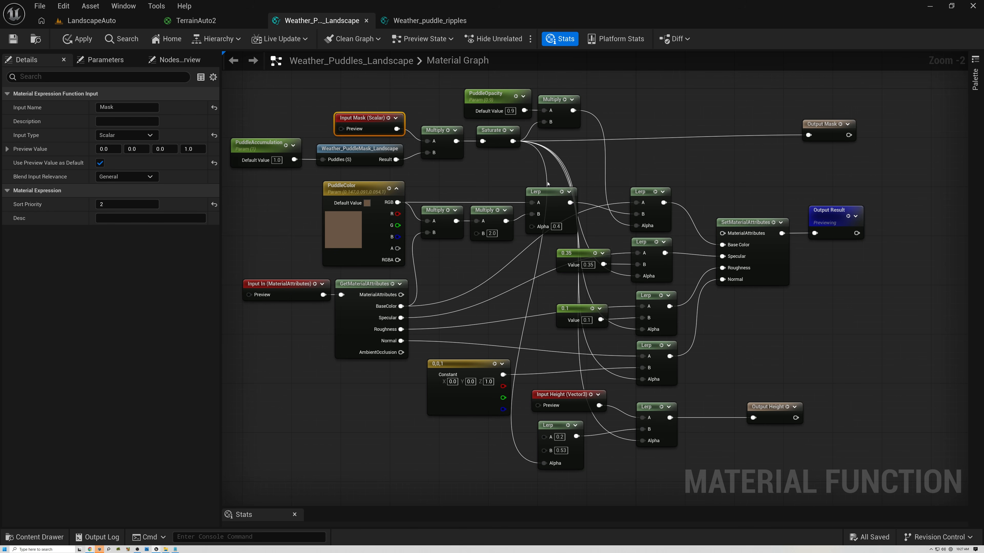
pyautogui.click(205, 22)
# - Search the content drawer for weather and add the Weather_Puddles_Landscape material function to the graph
pyautogui.click(56, 537)
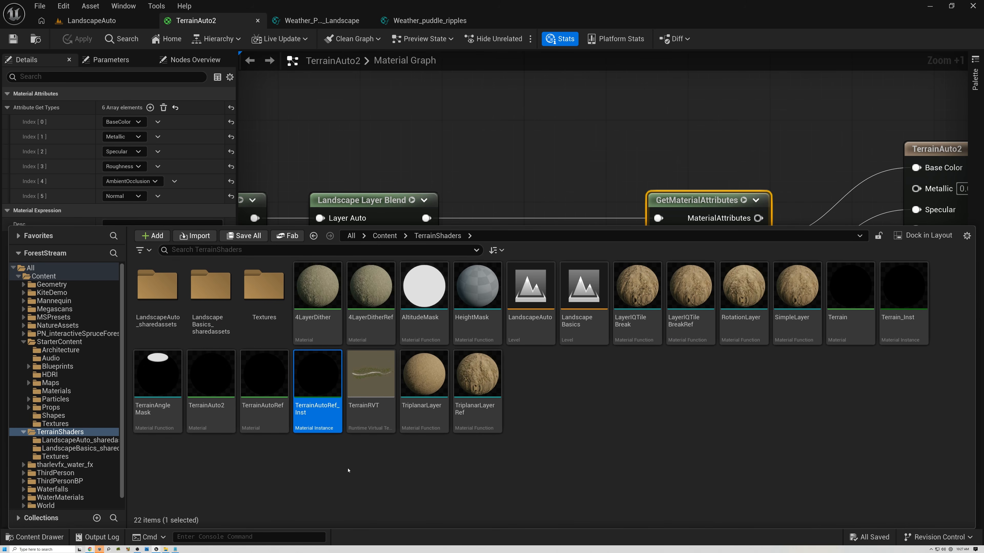
pyautogui.write('weather')
pyautogui.moveTo(531, 299)
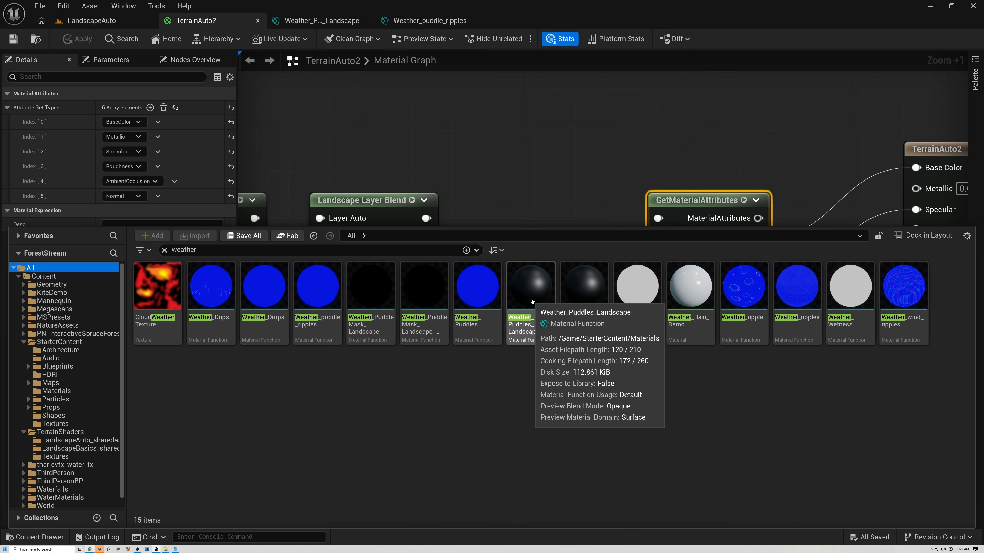
pyautogui.moveTo(531, 299); pyautogui.dragTo(498, 360)
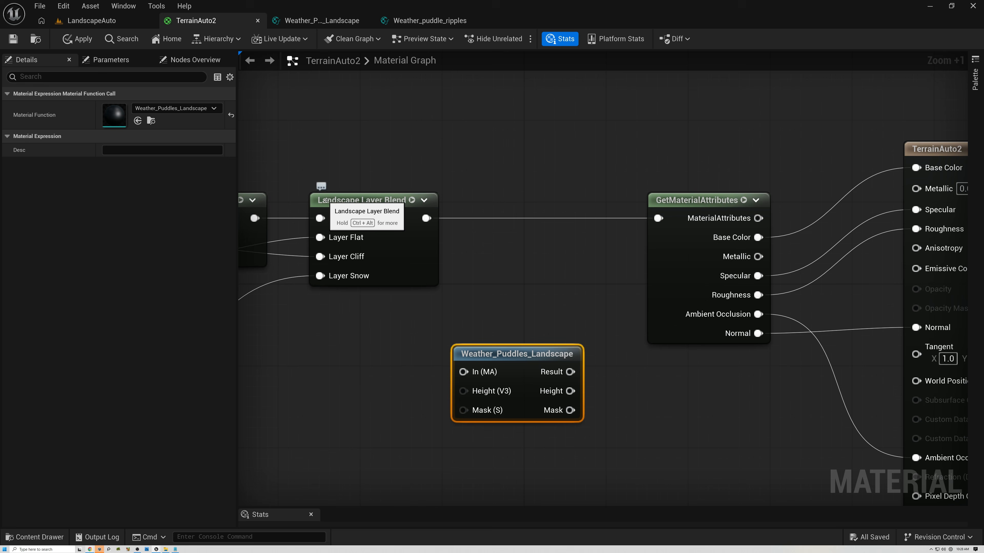
# - Connect the Landscape Layer Blend output to the puddle function's In (MA) input and reposition the node
pyautogui.moveTo(426, 218); pyautogui.dragTo(462, 371)
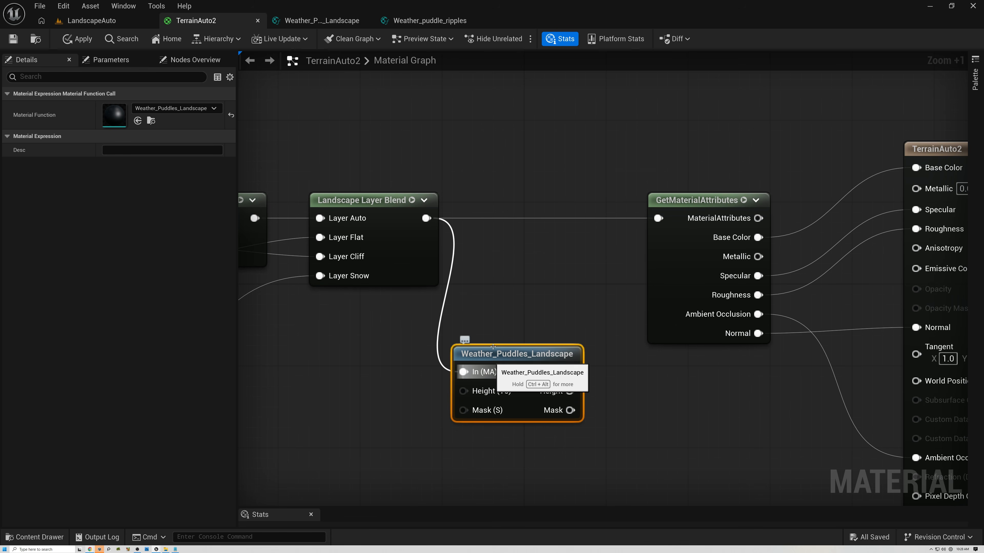
pyautogui.moveTo(492, 346); pyautogui.dragTo(497, 315)
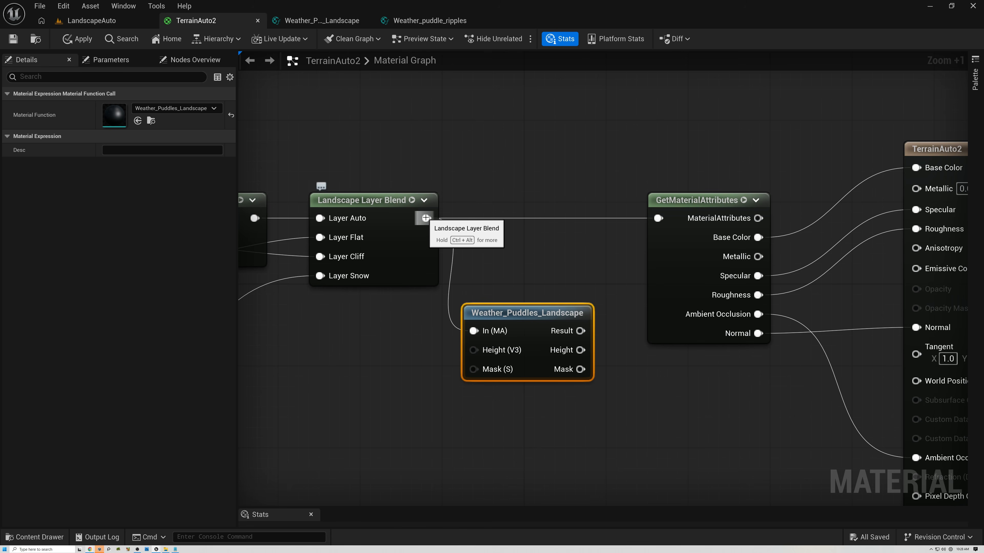
# - Create a GetMaterialAttributes node fed by the Landscape Layer Blend output and position it beside the puddle function
pyautogui.moveTo(425, 219); pyautogui.dragTo(357, 366)
pyautogui.write('ge')
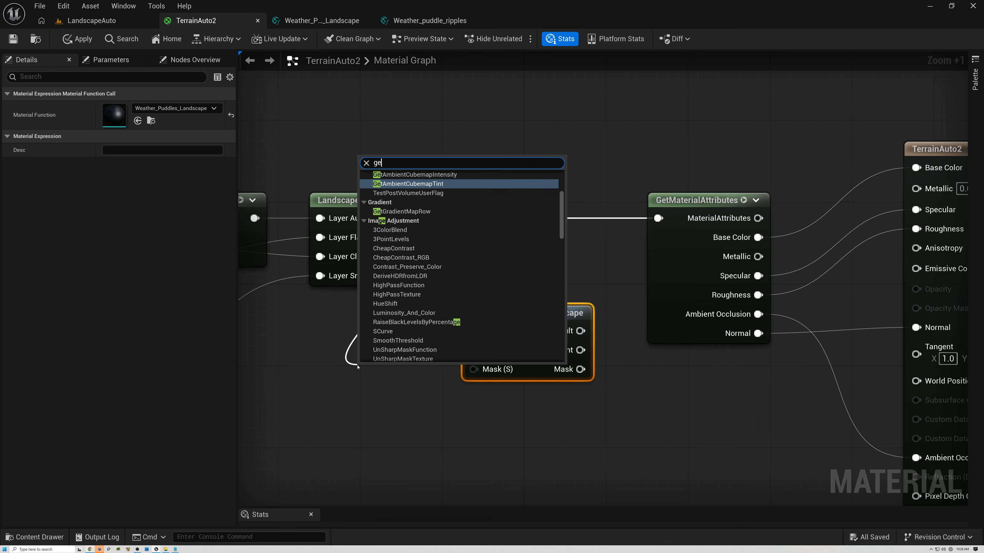
pyautogui.write('tmater')
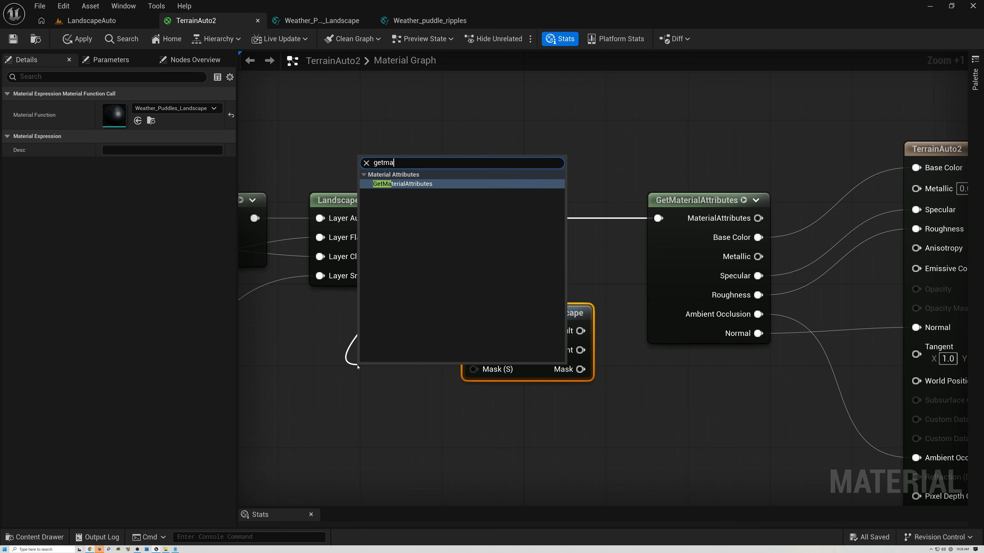
pyautogui.click(408, 186)
pyautogui.moveTo(386, 372); pyautogui.dragTo(354, 372)
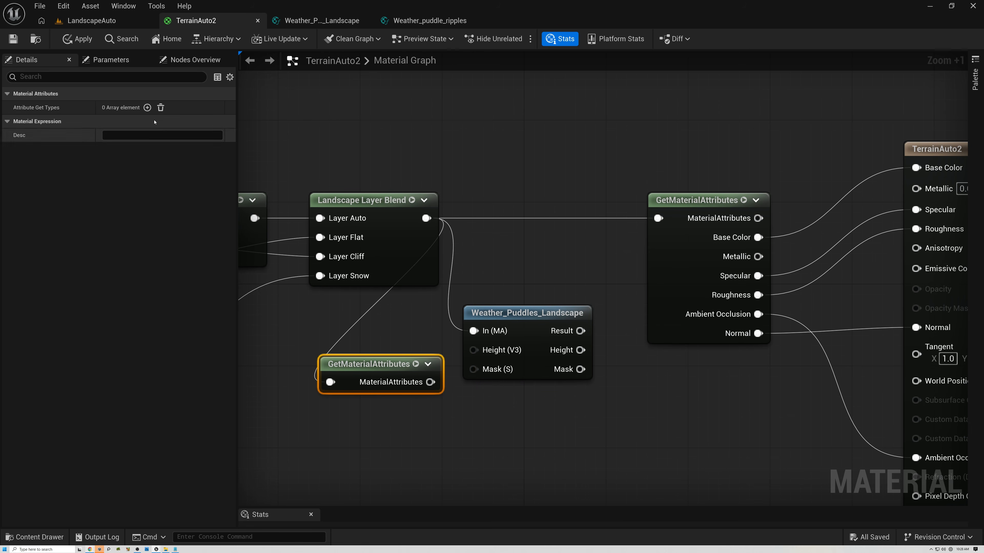
# - Add a Displacement attribute to the new GetMaterialAttributes node and connect it to the puddle function's Height (V3) input
pyautogui.click(147, 107)
pyautogui.click(138, 121)
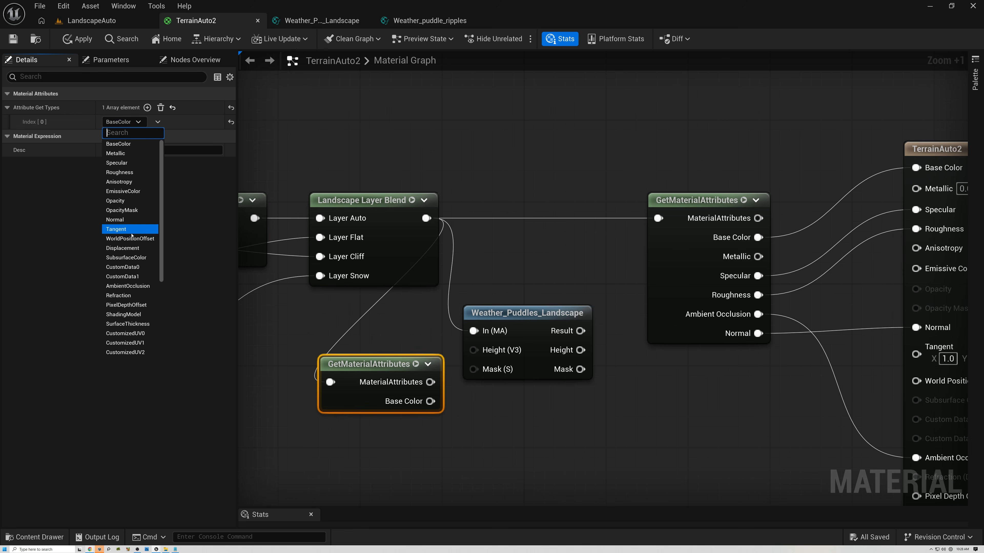
pyautogui.click(117, 250)
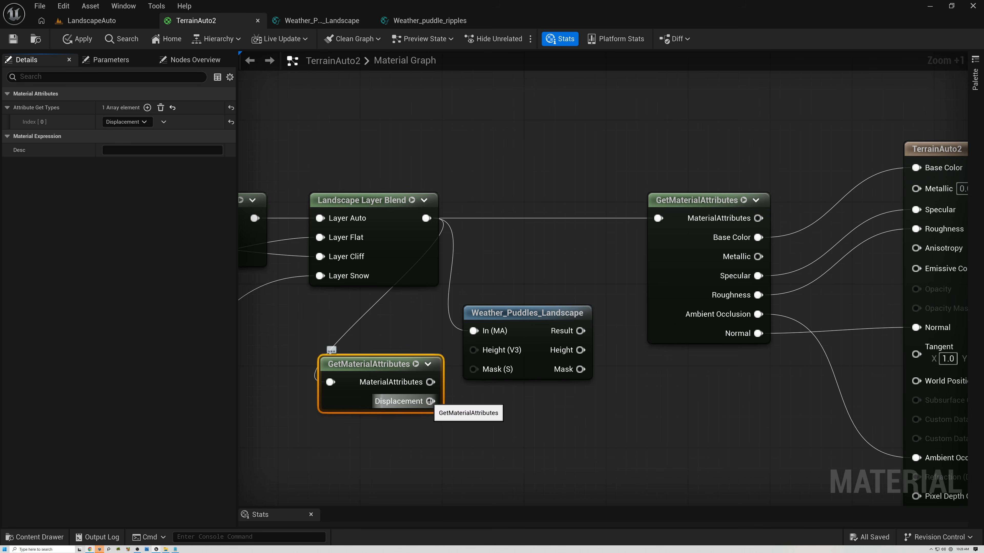
pyautogui.moveTo(430, 401); pyautogui.dragTo(473, 350)
pyautogui.moveTo(411, 363); pyautogui.dragTo(388, 317)
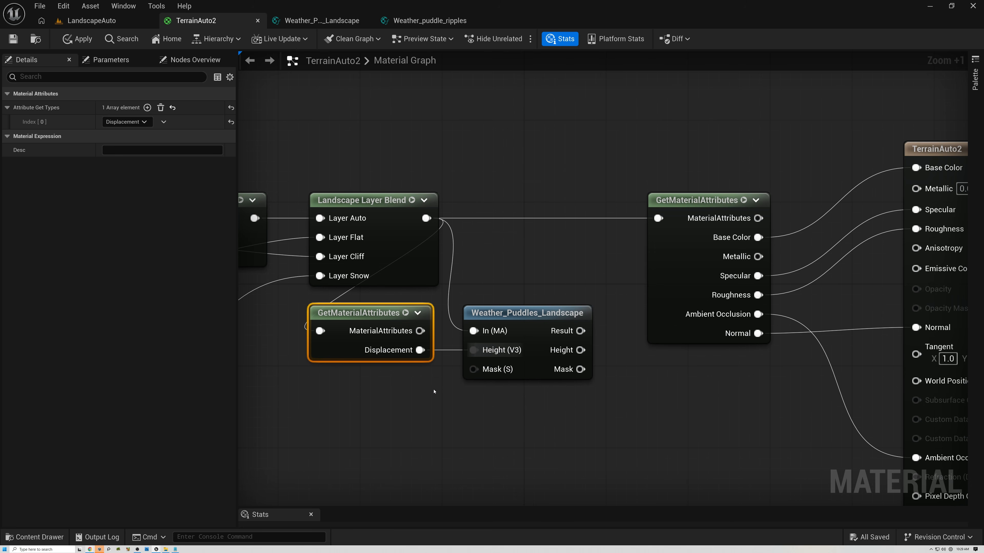
# - Add a constant of 1.0 and connect it to the puddle function's Mask (S) input
pyautogui.click(407, 388)
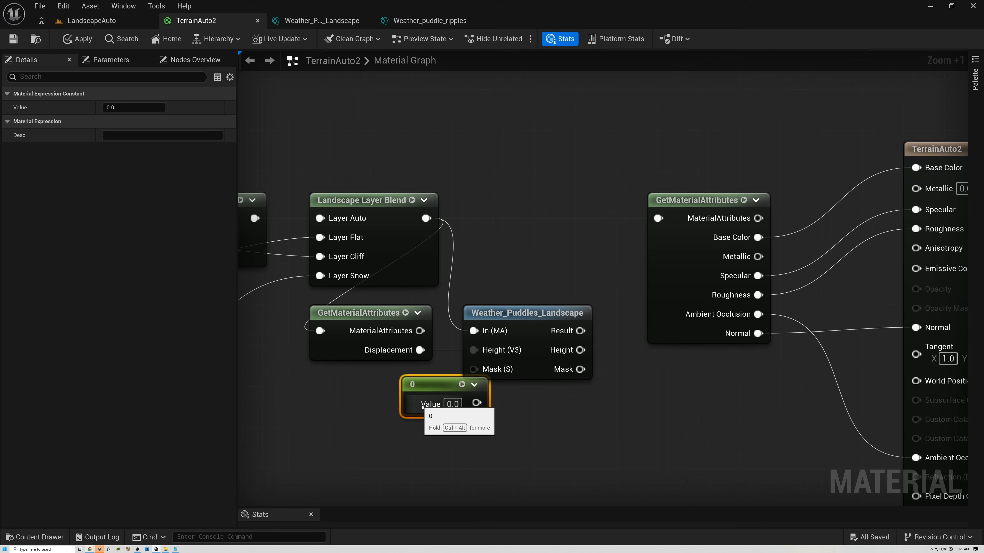
pyautogui.moveTo(427, 389); pyautogui.dragTo(474, 369)
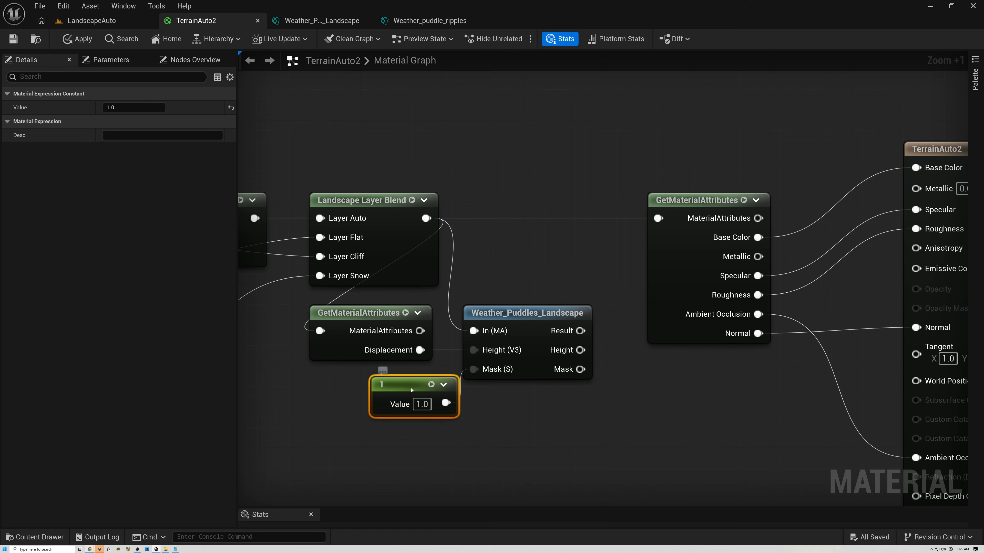
pyautogui.moveTo(412, 390); pyautogui.dragTo(402, 390)
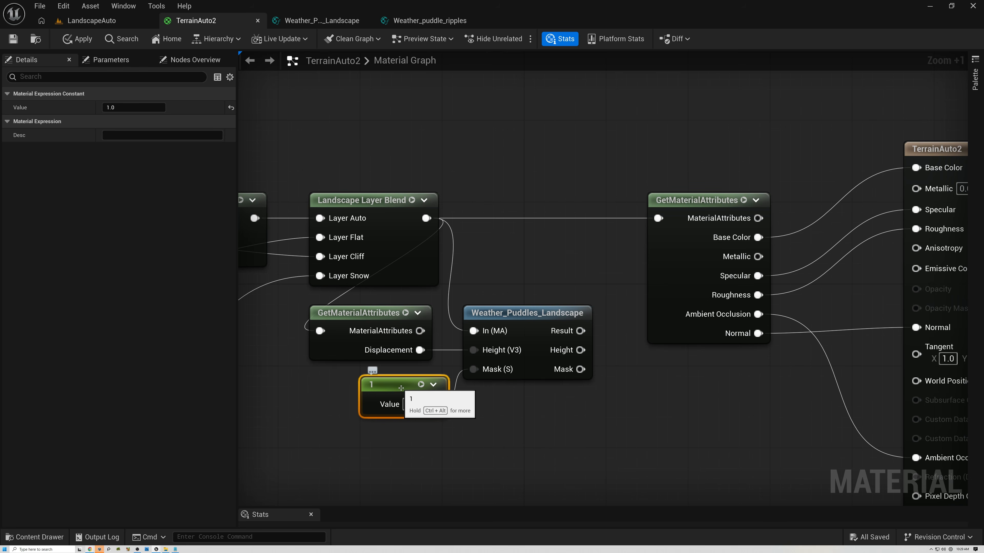
# - Connect the puddle function's Result to the MaterialAttributes input of the GetMaterialAttributes node driving the material output
pyautogui.moveTo(316, 396); pyautogui.dragTo(571, 242, button='right')
pyautogui.scroll(-2, 579, 325)
pyautogui.scroll(-3, 579, 325)
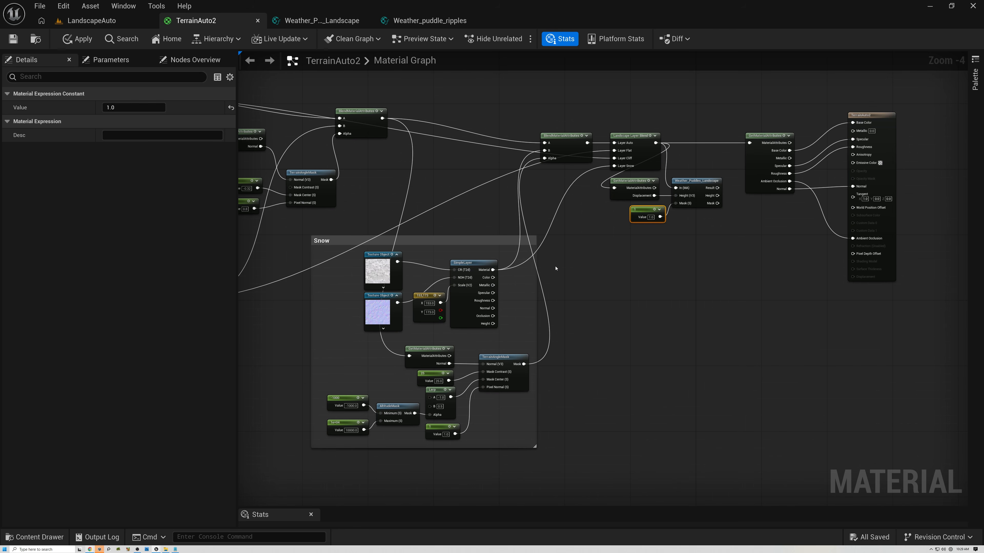
pyautogui.click(445, 241)
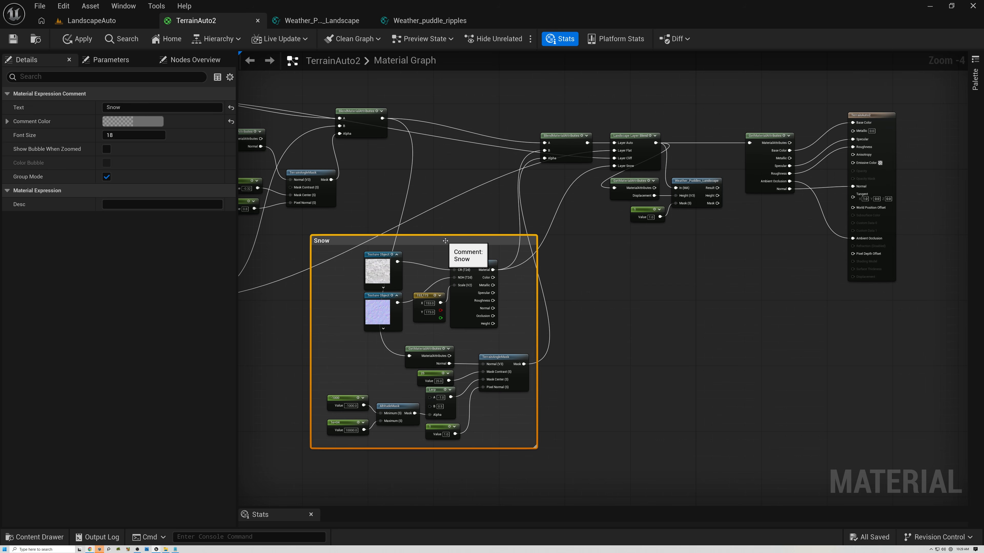
pyautogui.moveTo(607, 244); pyautogui.dragTo(480, 320, button='right')
pyautogui.scroll(3, 545, 277)
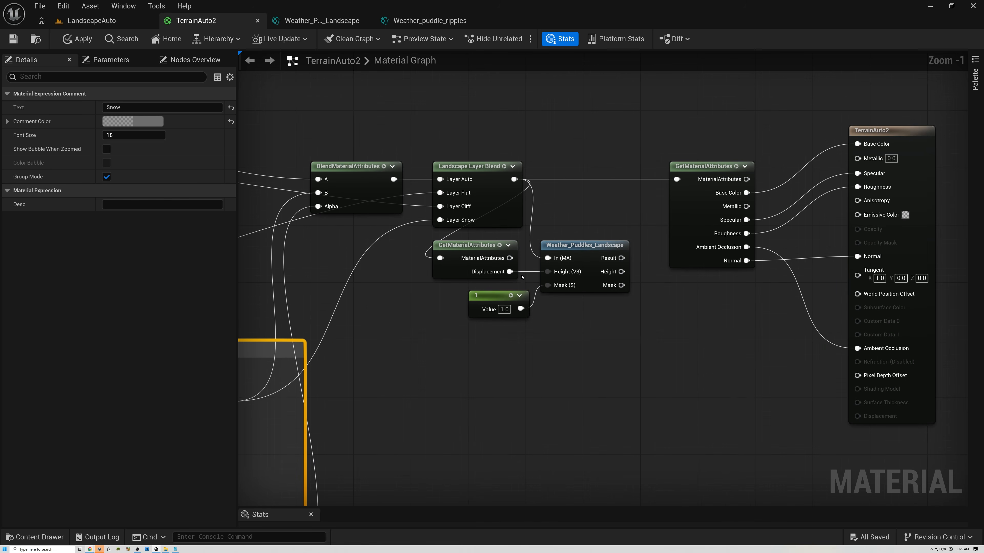
pyautogui.scroll(6, 521, 277)
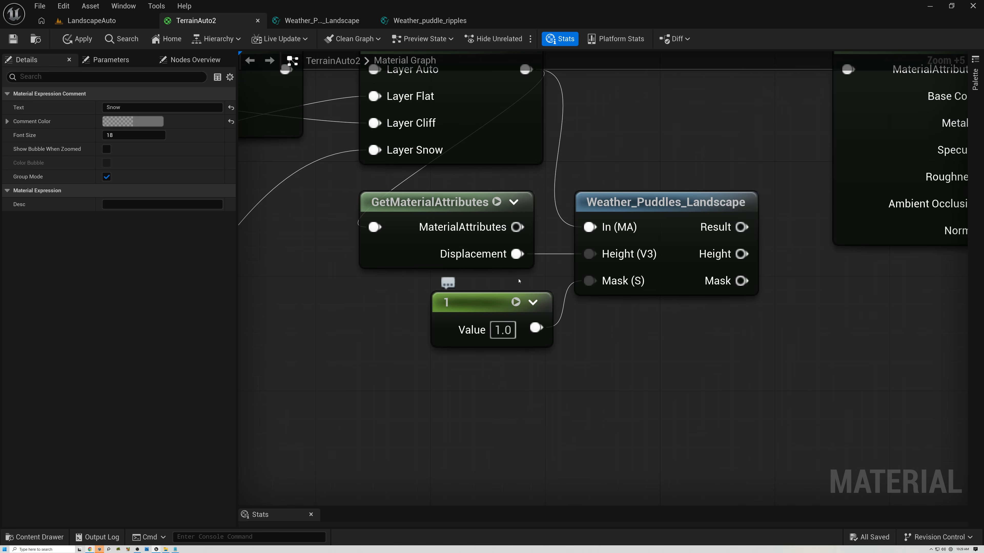
pyautogui.moveTo(554, 203); pyautogui.dragTo(466, 274, button='right')
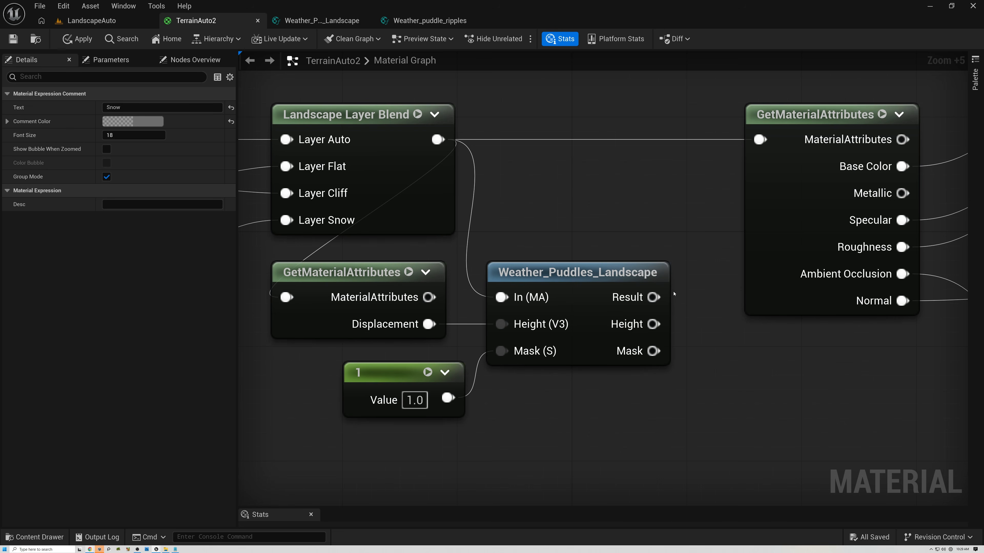
pyautogui.moveTo(654, 297); pyautogui.dragTo(757, 139)
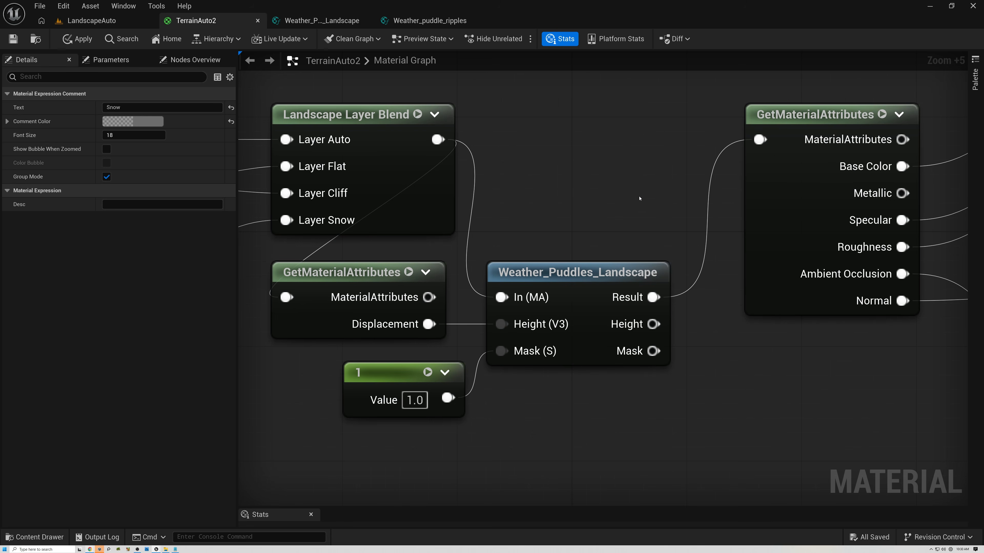
pyautogui.scroll(-4, 565, 205)
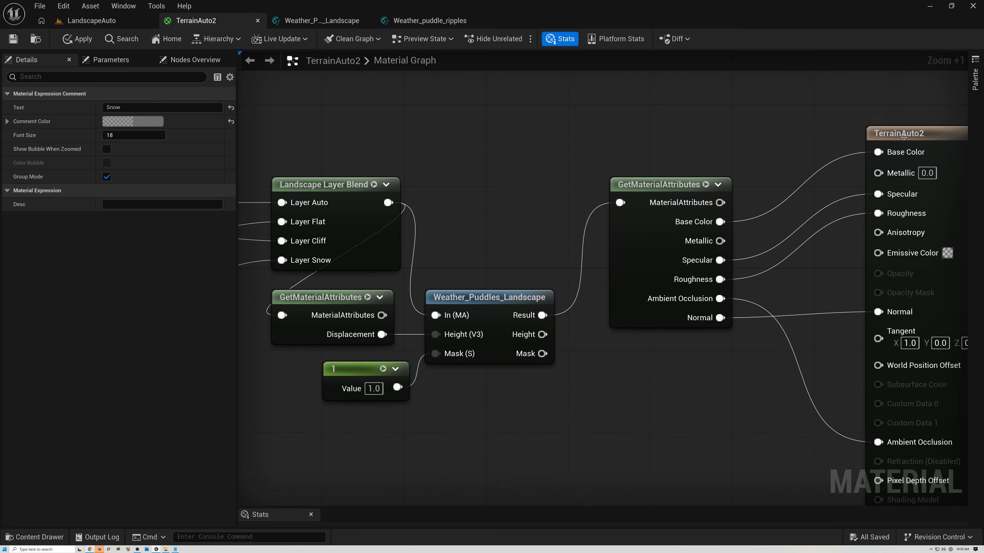
# - Save the TerrainAuto2 material and return to the LandscapeAuto level
pyautogui.click(891, 134)
pyautogui.click(14, 44)
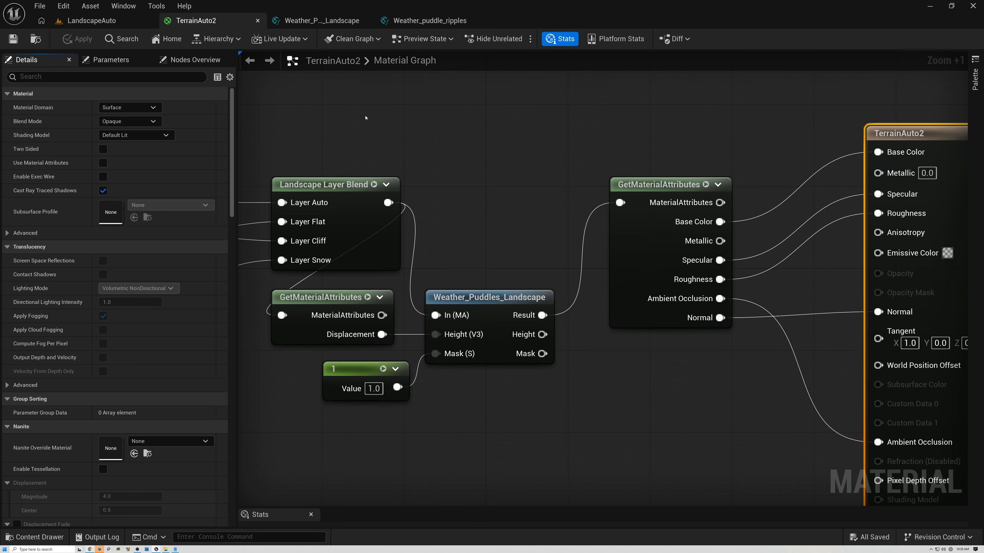
pyautogui.click(142, 23)
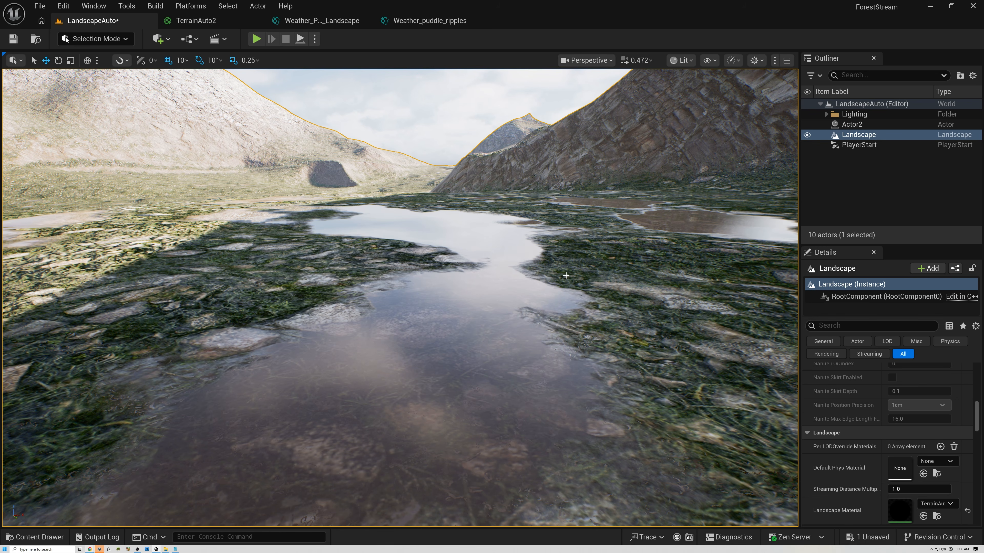
# - Fly the viewport around the landscape to inspect the puddles
pyautogui.moveTo(597, 304); pyautogui.dragTo(576, 309, button='right')
pyautogui.press('s')
pyautogui.press('d')
pyautogui.press('a')
pyautogui.press('w')
pyautogui.press('a')
pyautogui.press('d')
pyautogui.press('d')
pyautogui.scroll(-2, 581, 311)
pyautogui.press('a')
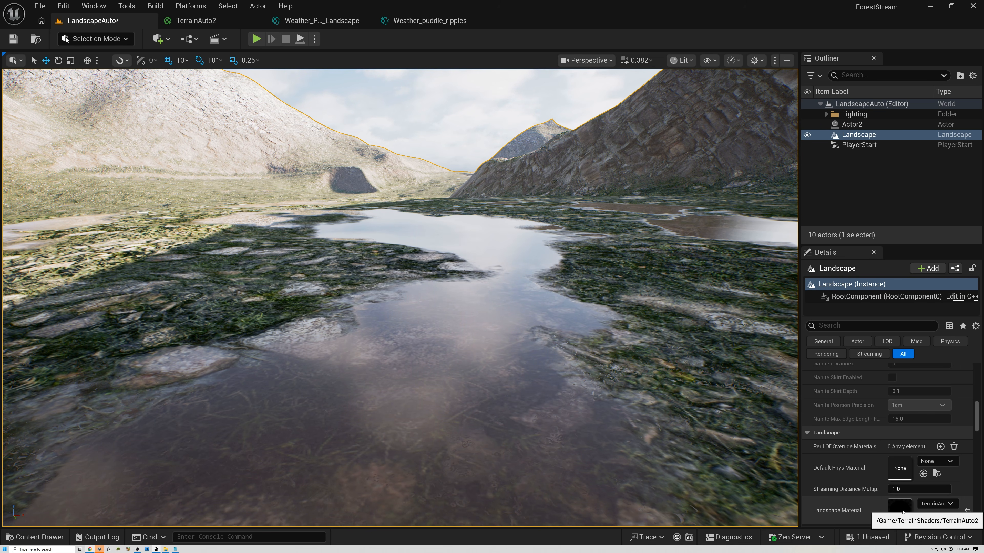
# - Locate the landscape's TerrainAuto2 material in the content browser and create a material instance from it
pyautogui.click(936, 517)
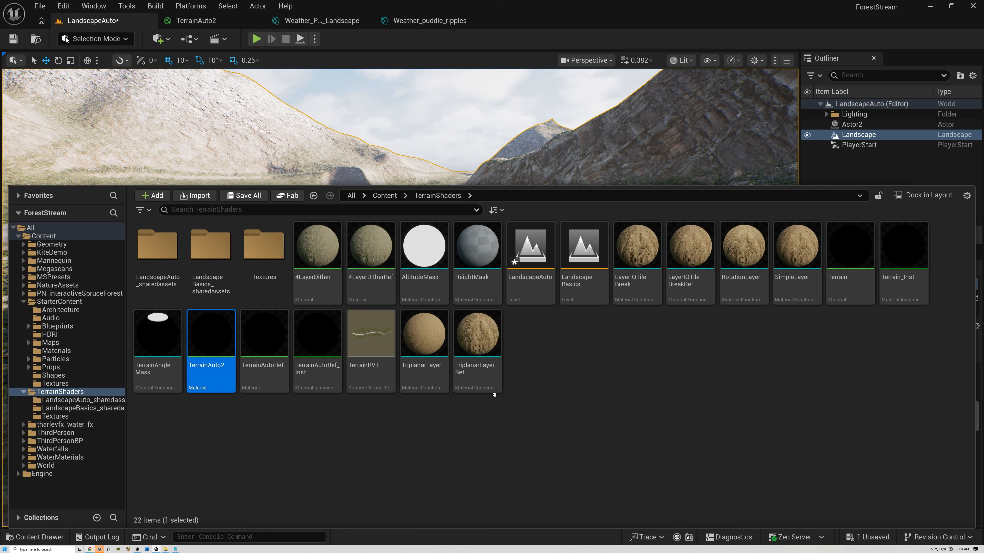
pyautogui.moveTo(211, 335)
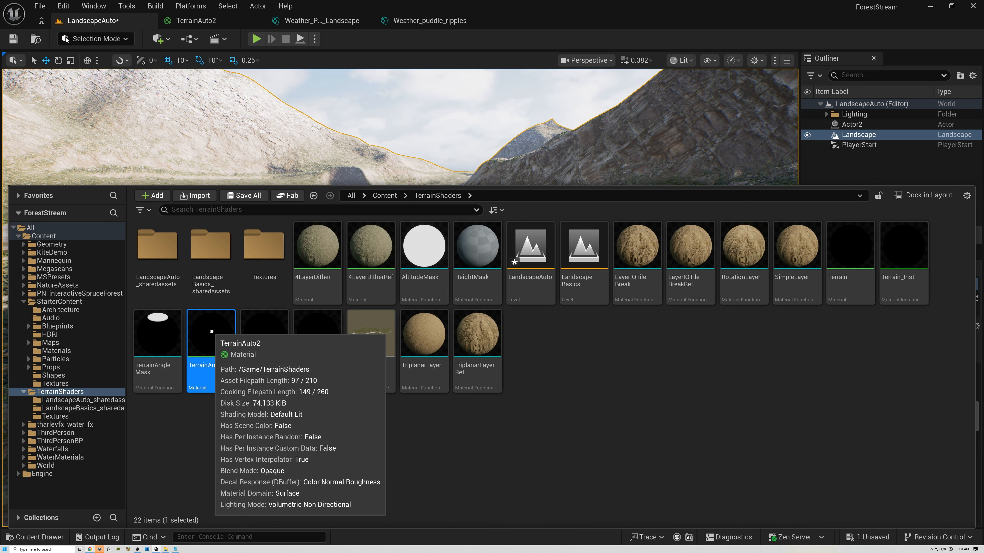
pyautogui.rightClick(212, 332)
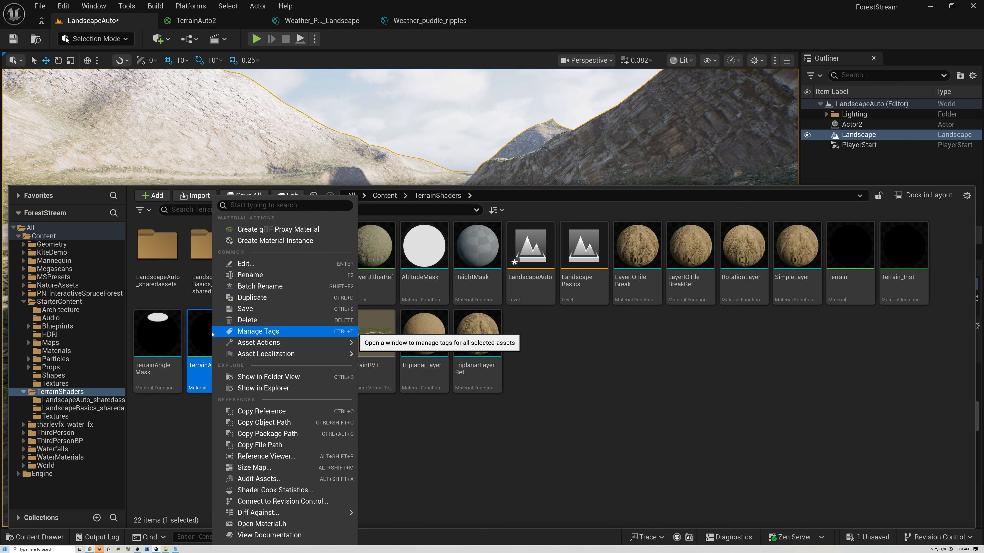
pyautogui.click(258, 241)
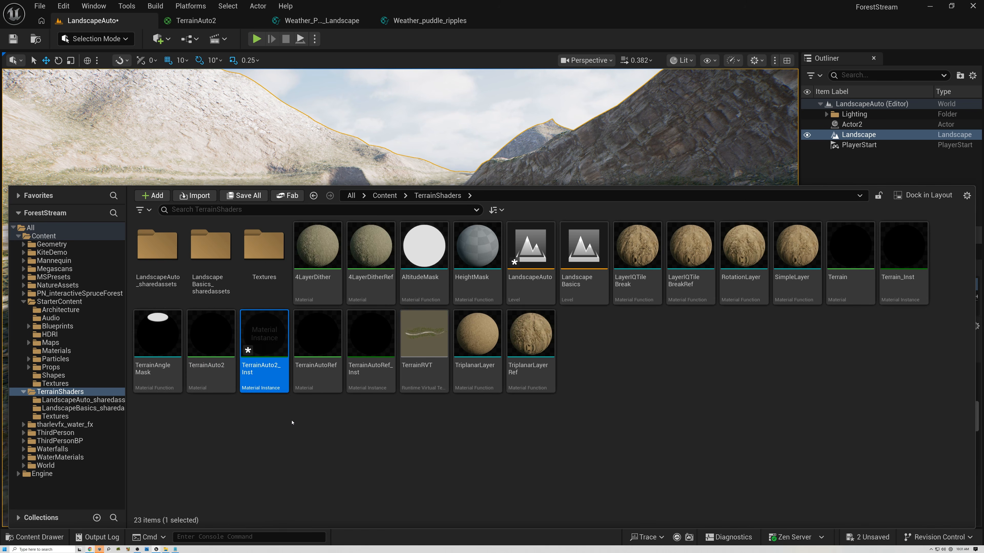
# - Assign TerrainAuto2_Inst as the landscape's Landscape Material and open the instance for editing
pyautogui.moveTo(264, 334); pyautogui.dragTo(902, 507)
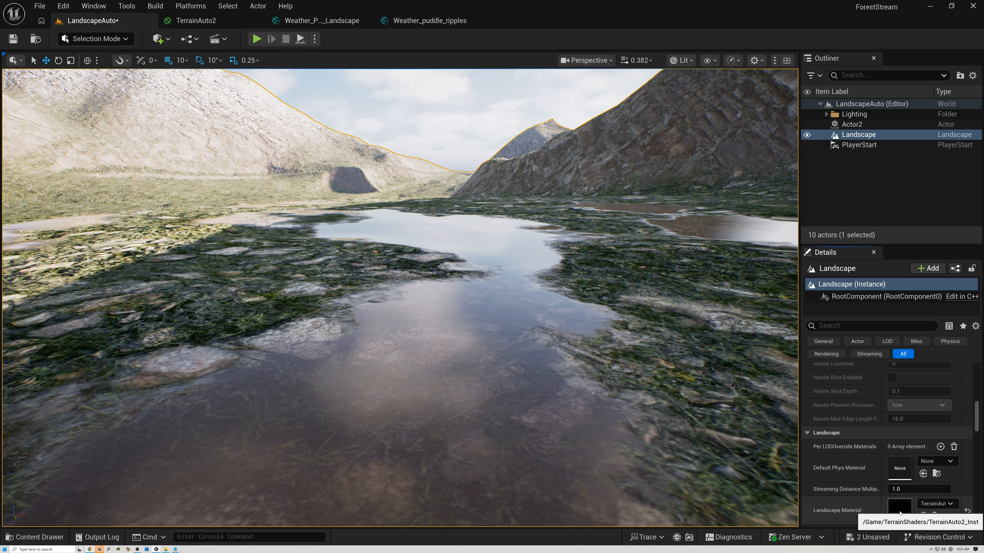
pyautogui.doubleClick(900, 511)
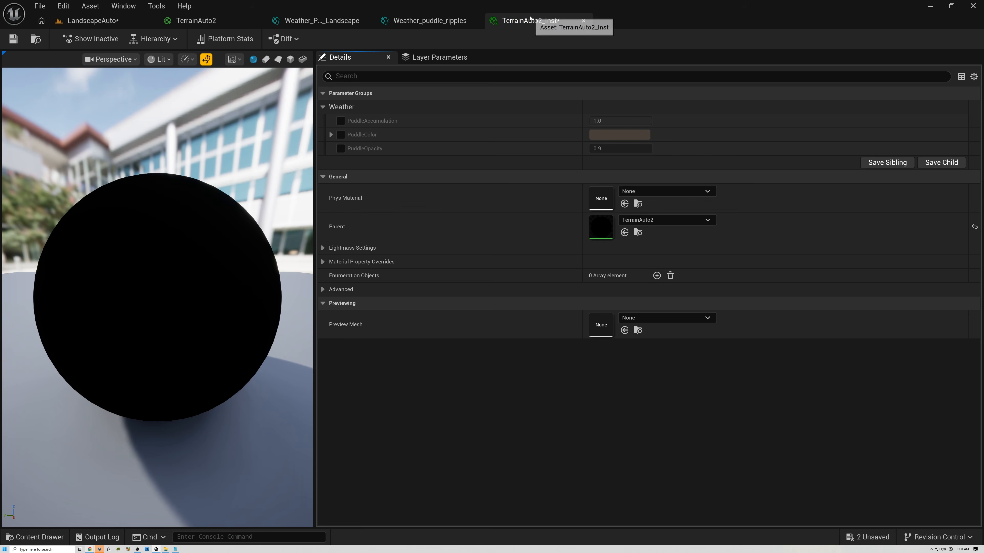
# - Float the instance editor as a separate window over the level viewport and resize it
pyautogui.moveTo(521, 22); pyautogui.dragTo(503, 180)
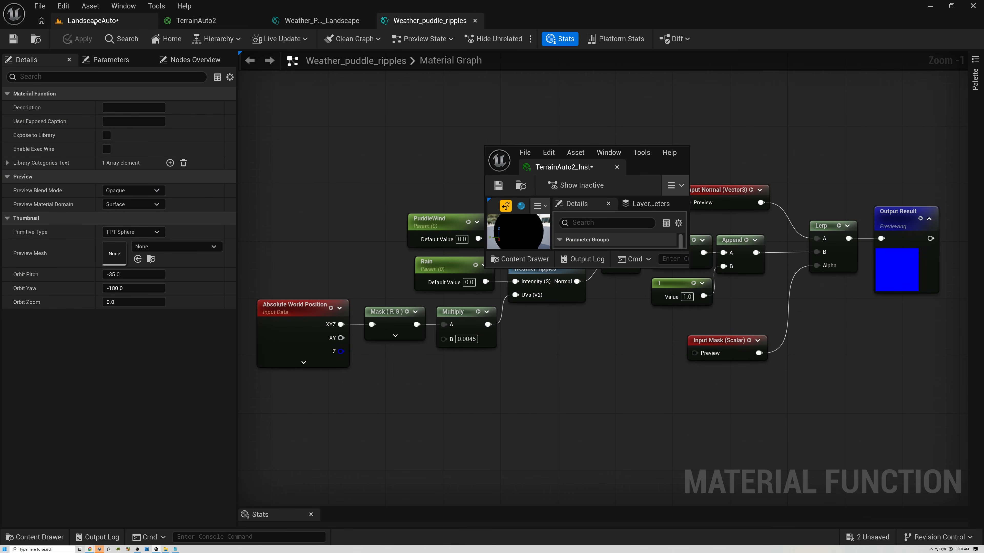
pyautogui.click(103, 22)
pyautogui.moveTo(688, 267); pyautogui.dragTo(828, 413)
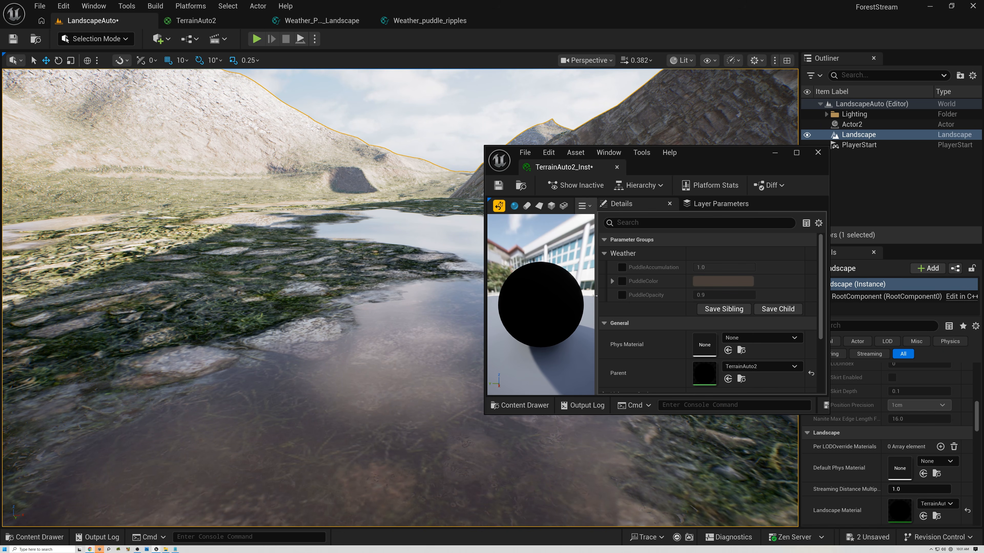
pyautogui.moveTo(598, 300); pyautogui.dragTo(469, 287)
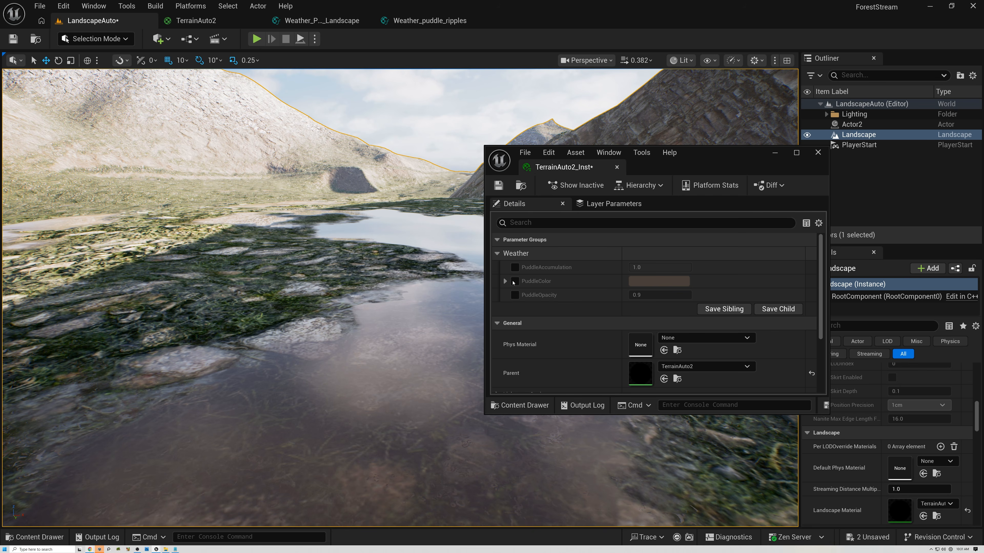
pyautogui.moveTo(528, 415); pyautogui.dragTo(528, 498)
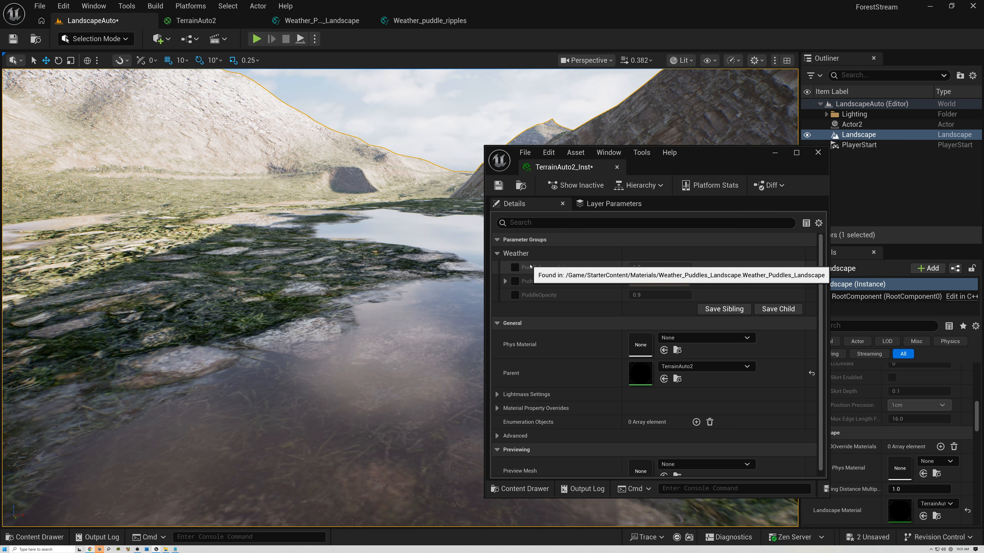
pyautogui.moveTo(701, 154); pyautogui.dragTo(797, 123)
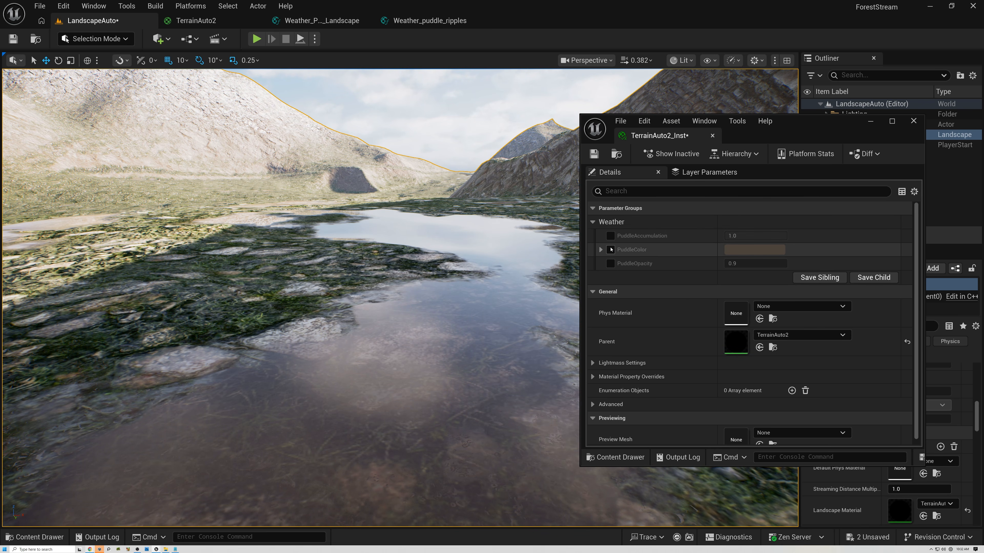
# - Enable overrides for the PuddleAccumulation, PuddleColor and PuddleOpacity parameters
pyautogui.click(611, 236)
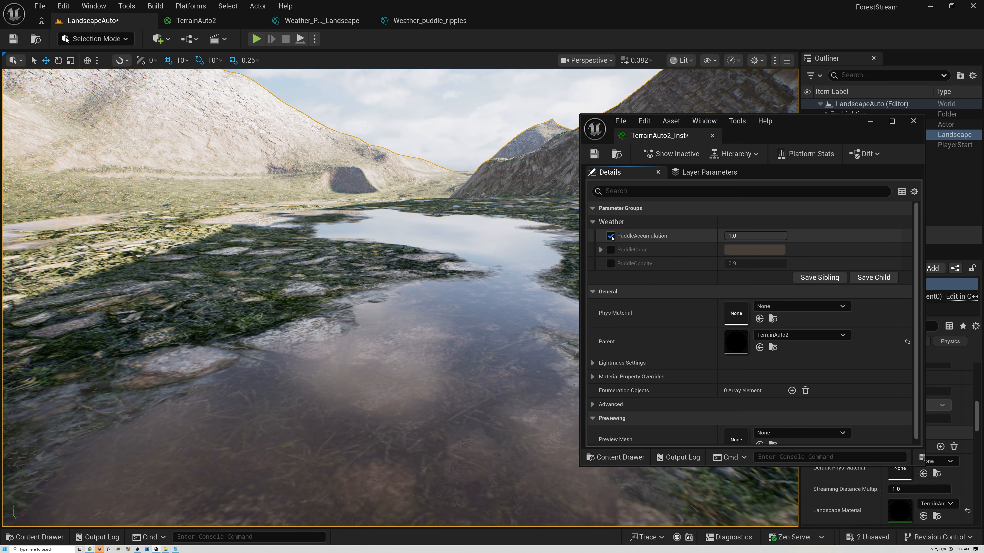
pyautogui.click(610, 250)
pyautogui.click(610, 264)
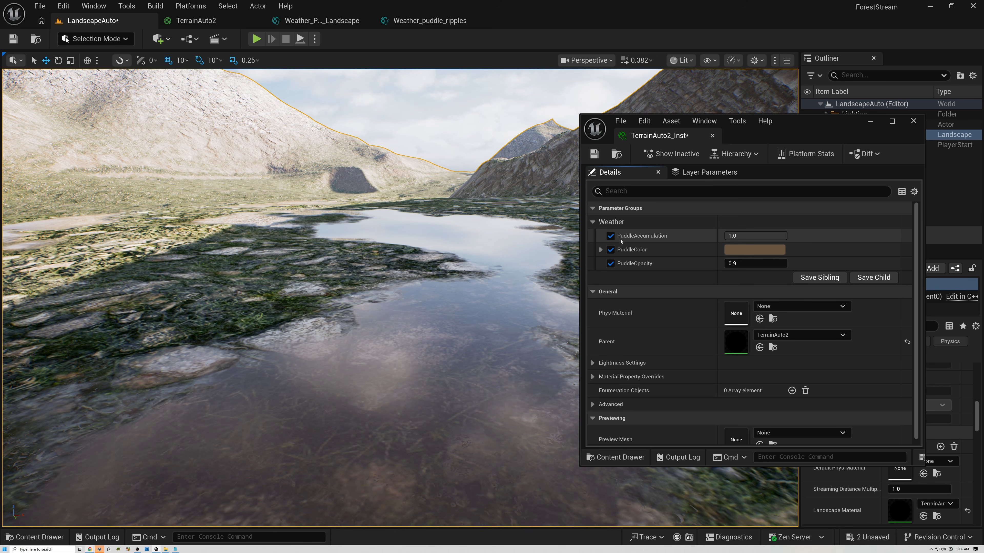
# - Set PuddleAccumulation to 0
pyautogui.click(743, 236)
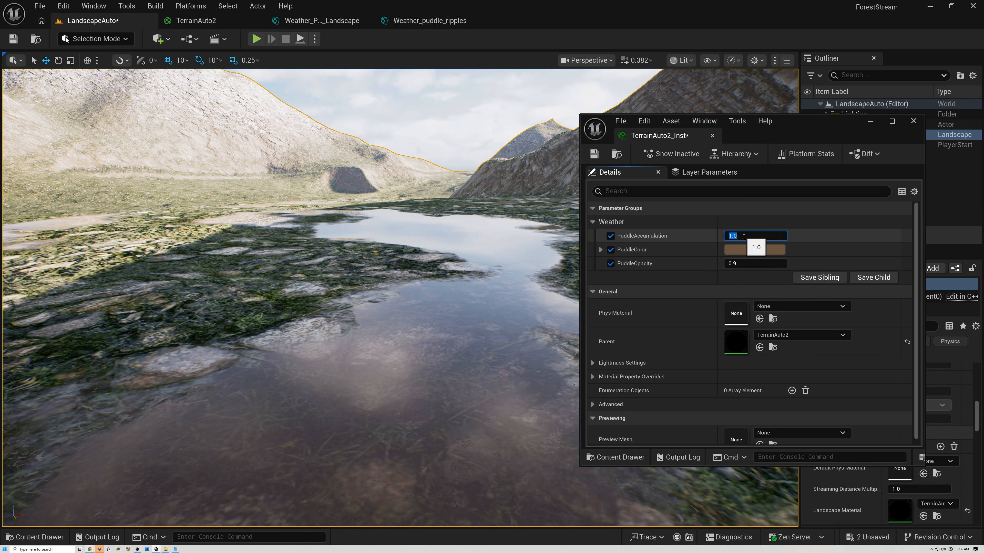
pyautogui.write('0')
pyautogui.press('Return')
pyautogui.moveTo(484, 287); pyautogui.dragTo(470, 263, button='right')
pyautogui.press('s')
pyautogui.press('w')
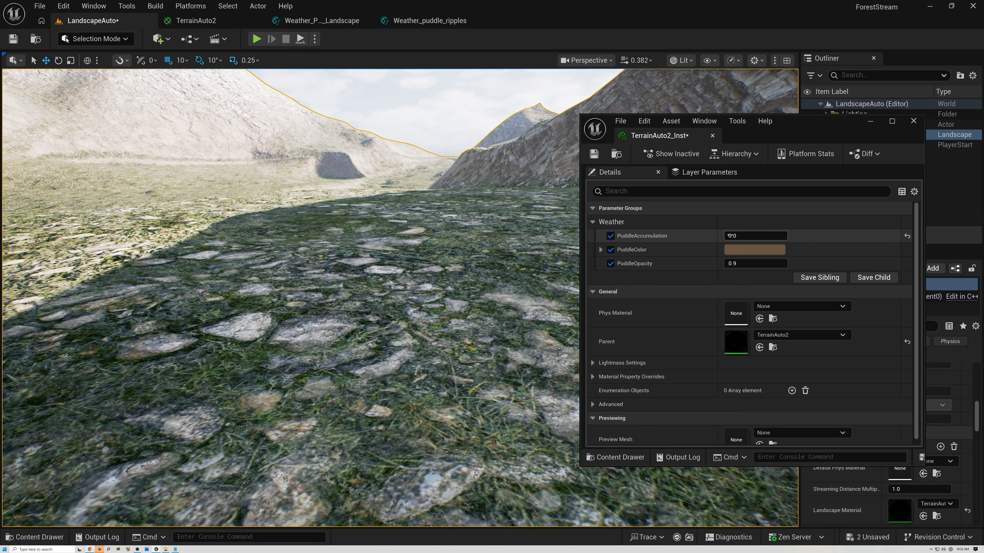
# - Scrub PuddleAccumulation upward to about 1.0
pyautogui.moveTo(726, 236)
pyautogui.mouseDown()
pyautogui.moveTo(738, 236)
pyautogui.moveTo(701, 242)
pyautogui.moveTo(734, 235)
pyautogui.mouseUp()
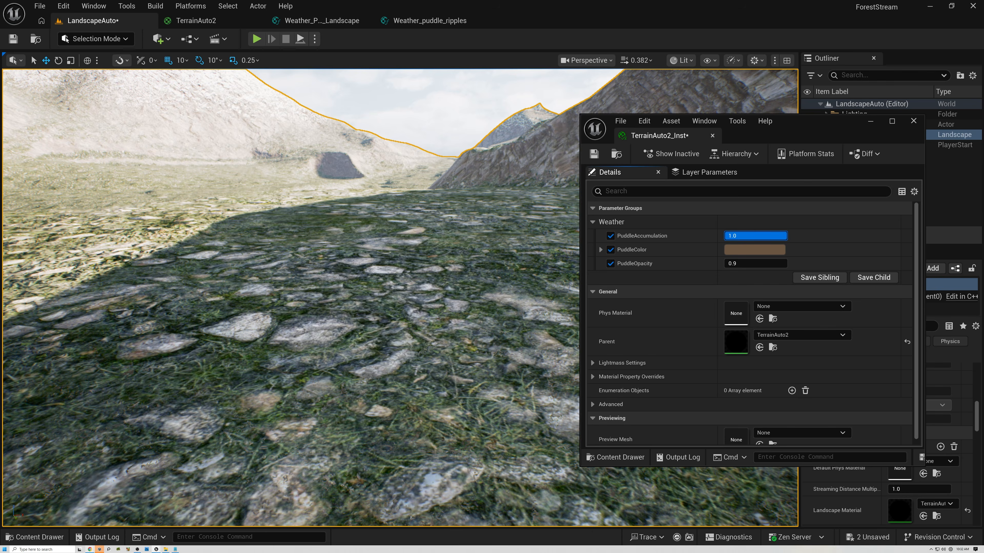
pyautogui.click(654, 237)
pyautogui.moveTo(732, 236); pyautogui.dragTo(761, 236)
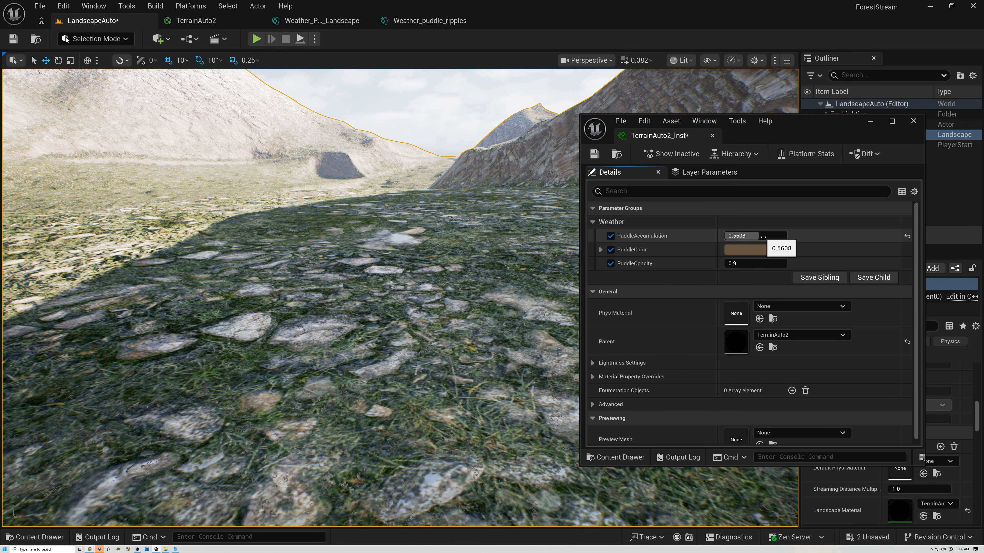
pyautogui.moveTo(763, 237); pyautogui.dragTo(780, 236)
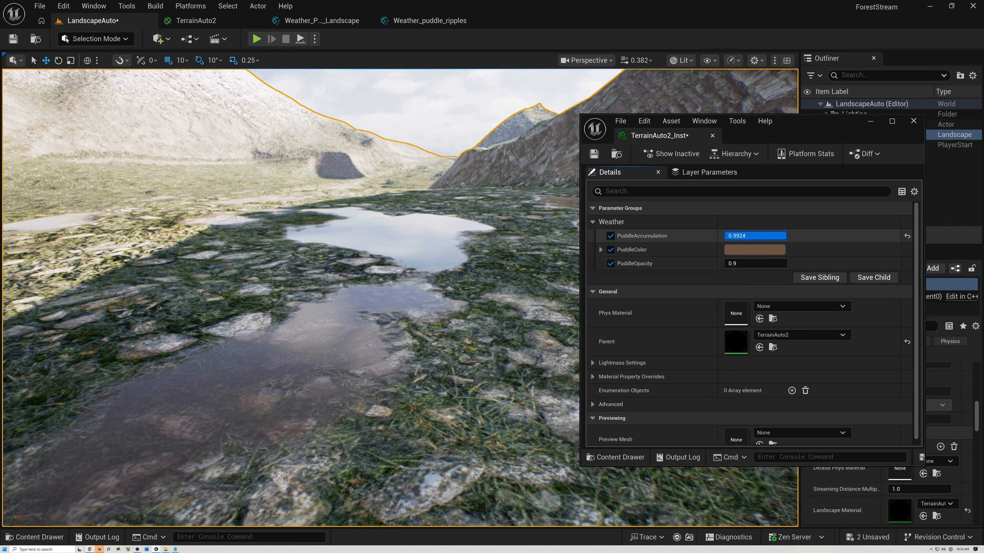
# - Set PuddleOpacity to 0
pyautogui.moveTo(532, 230); pyautogui.dragTo(368, 234, button='right')
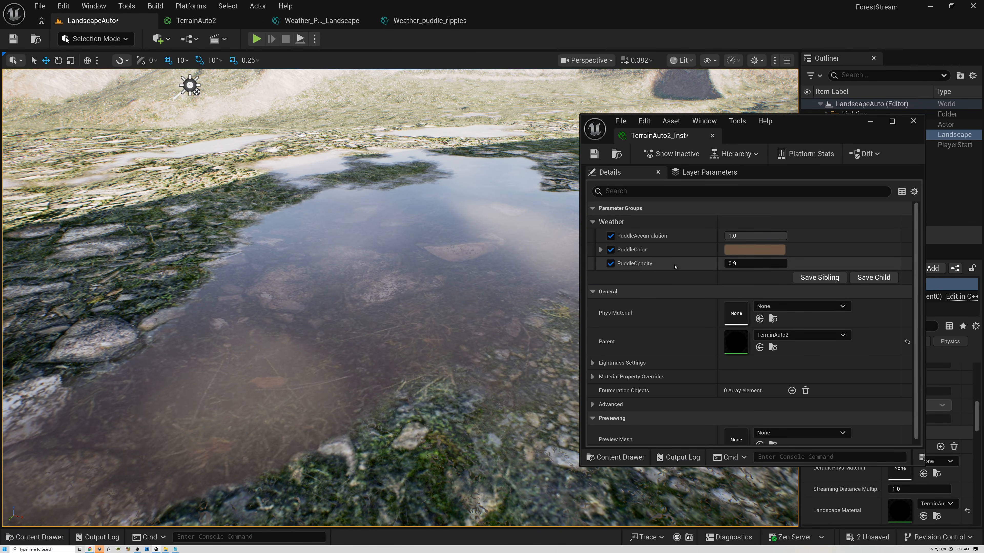
pyautogui.click(741, 267)
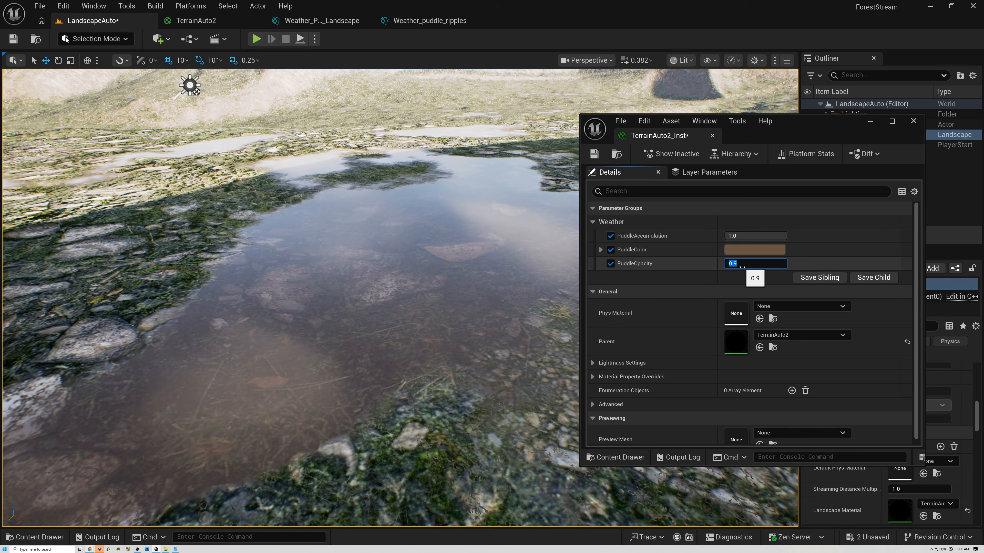
pyautogui.write('0')
pyautogui.press('Return')
# - Set PuddleOpacity to 1 and inspect the puddles in the viewport
pyautogui.press('a')
pyautogui.moveTo(426, 241); pyautogui.dragTo(599, 277, button='right')
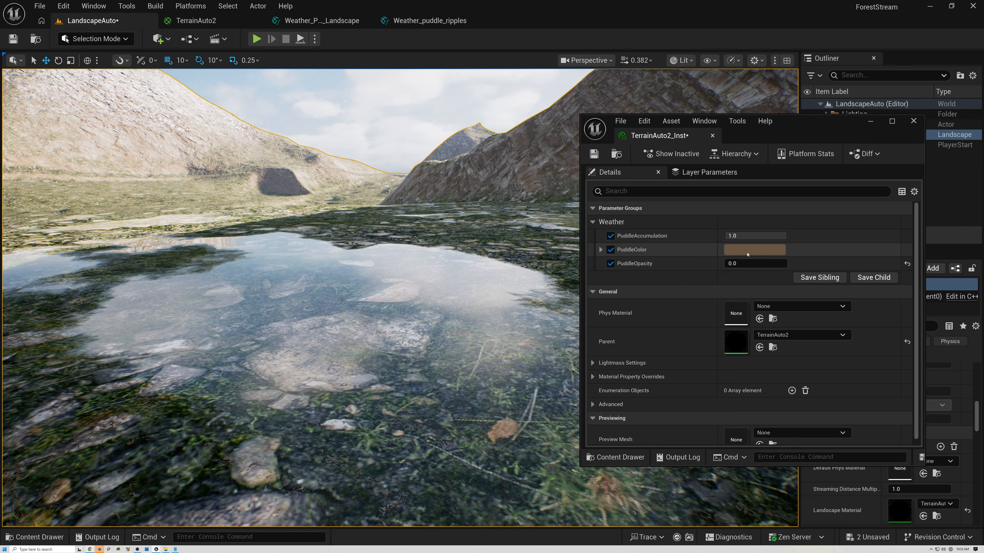
pyautogui.click(744, 264)
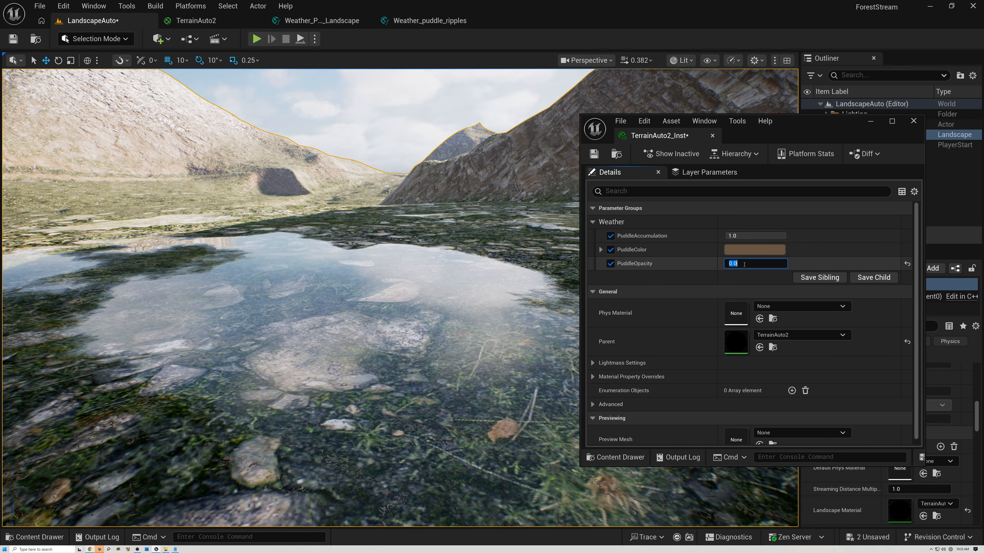
pyautogui.write('1')
pyautogui.press('Return')
pyautogui.moveTo(446, 287)
pyautogui.mouseDown(button='right')
pyautogui.moveTo(459, 318)
pyautogui.moveTo(445, 302)
pyautogui.moveTo(403, 298)
pyautogui.moveTo(310, 322)
pyautogui.moveTo(317, 284)
pyautogui.moveTo(337, 325)
pyautogui.moveTo(329, 310)
pyautogui.moveTo(302, 325)
pyautogui.moveTo(312, 297)
pyautogui.moveTo(312, 310)
pyautogui.moveTo(440, 273)
pyautogui.mouseUp(button='right')
pyautogui.scroll(-1, 329, 309)
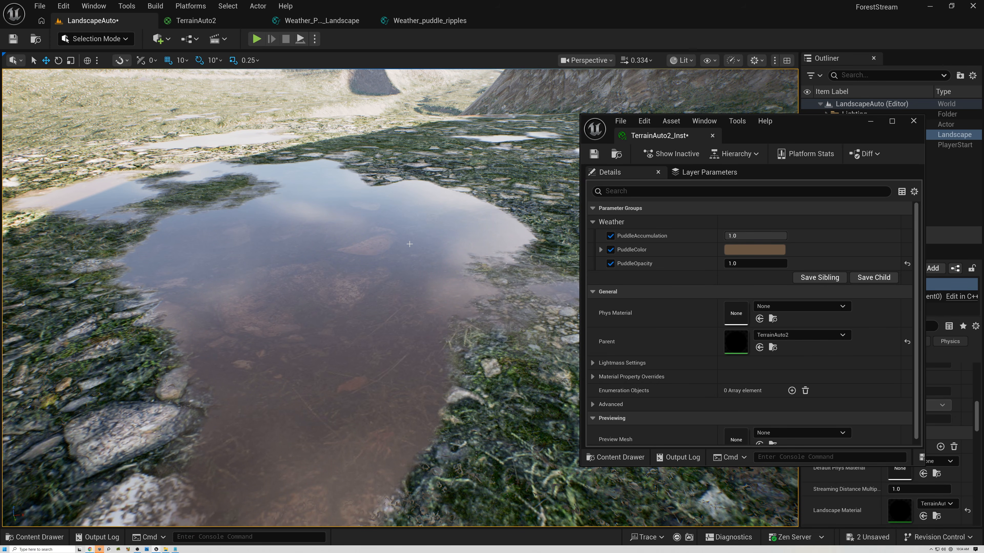
pyautogui.moveTo(400, 297); pyautogui.dragTo(435, 248, button='right')
pyautogui.scroll(-3, 400, 297)
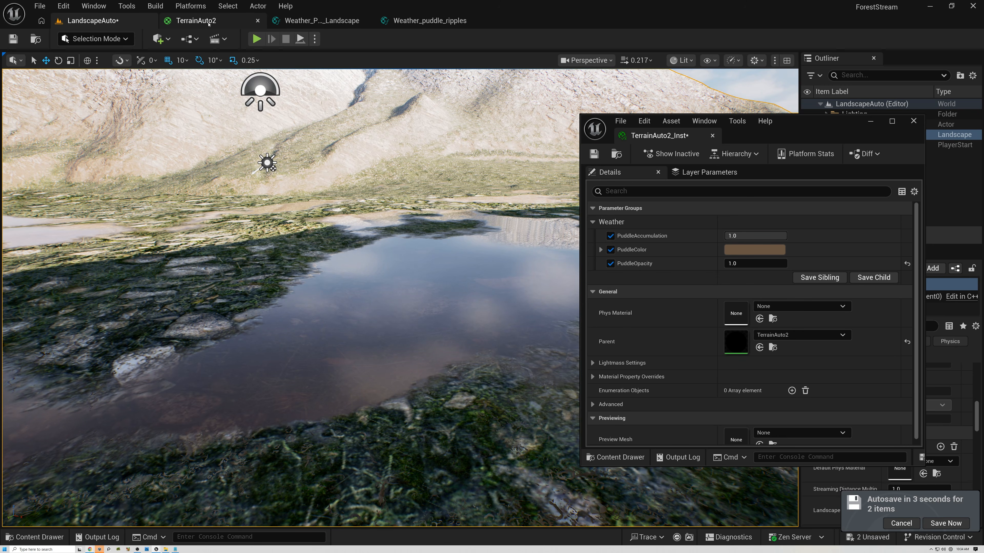
# - Dock the floating instance editor into the tab bar and return to the TerrainAuto2 material graph
pyautogui.click(193, 22)
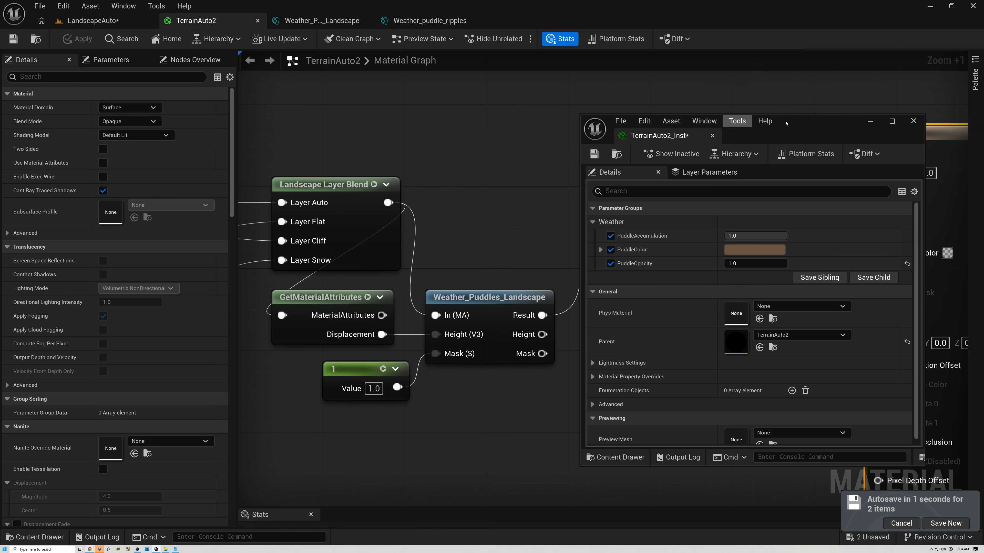
pyautogui.moveTo(662, 137); pyautogui.dragTo(503, 21)
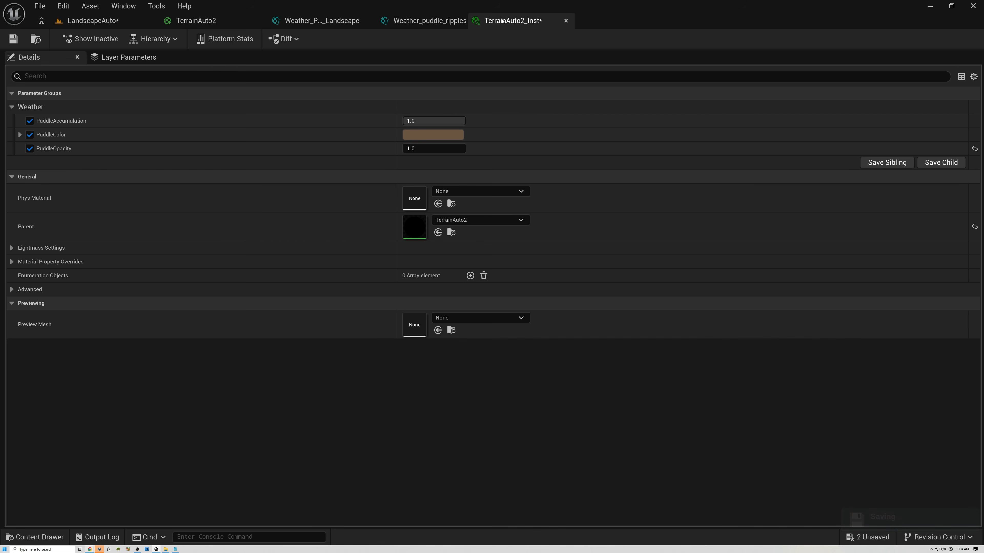
pyautogui.click(189, 21)
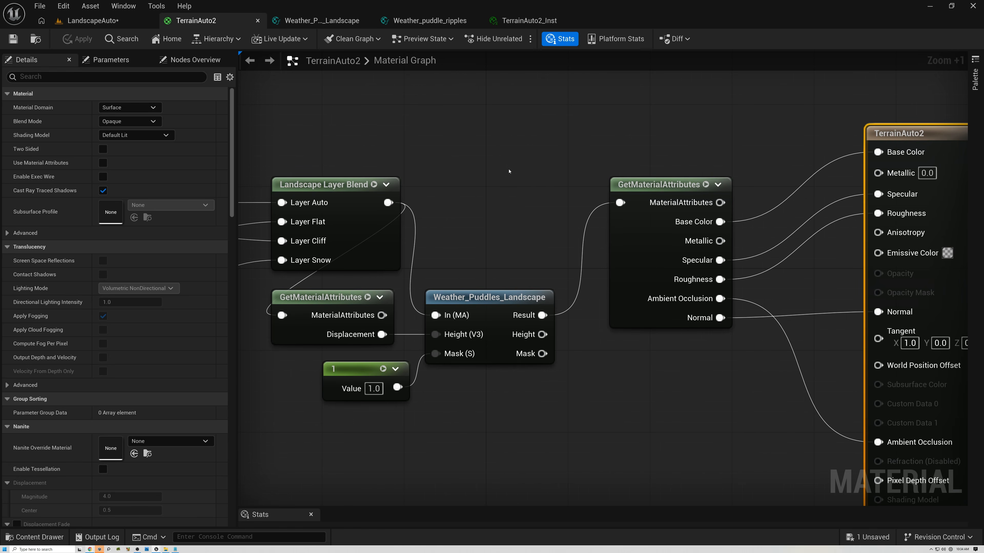
# - Rearrange the graph, moving the material output node and its GetMaterialAttributes node further right of the puddle function
pyautogui.moveTo(726, 339); pyautogui.dragTo(573, 316, button='right')
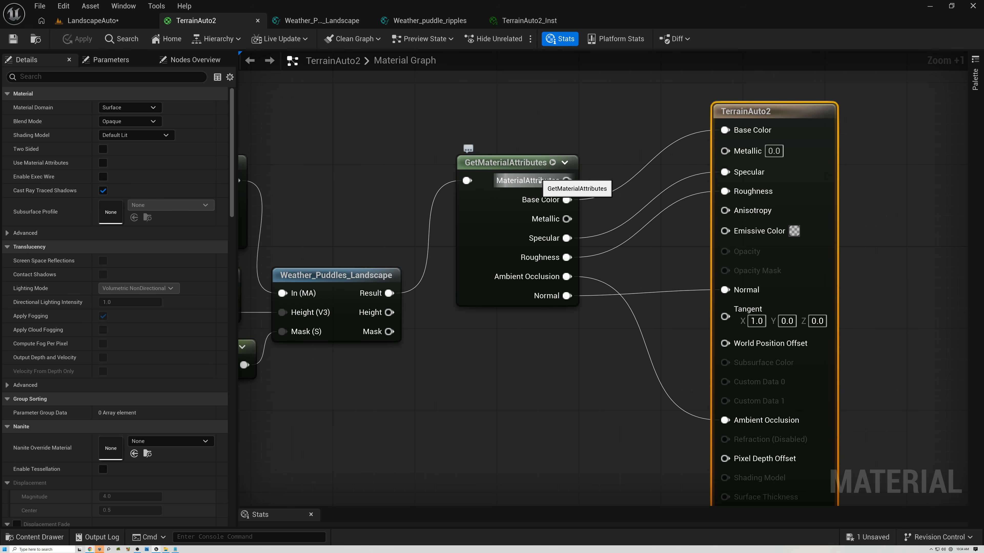
pyautogui.moveTo(761, 115); pyautogui.dragTo(832, 125)
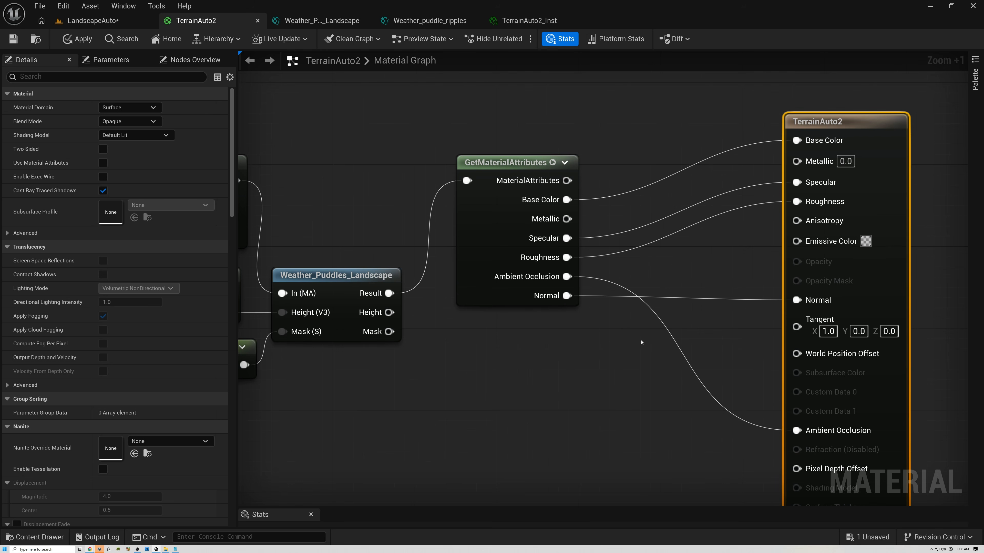
pyautogui.moveTo(641, 343); pyautogui.dragTo(633, 334, button='right')
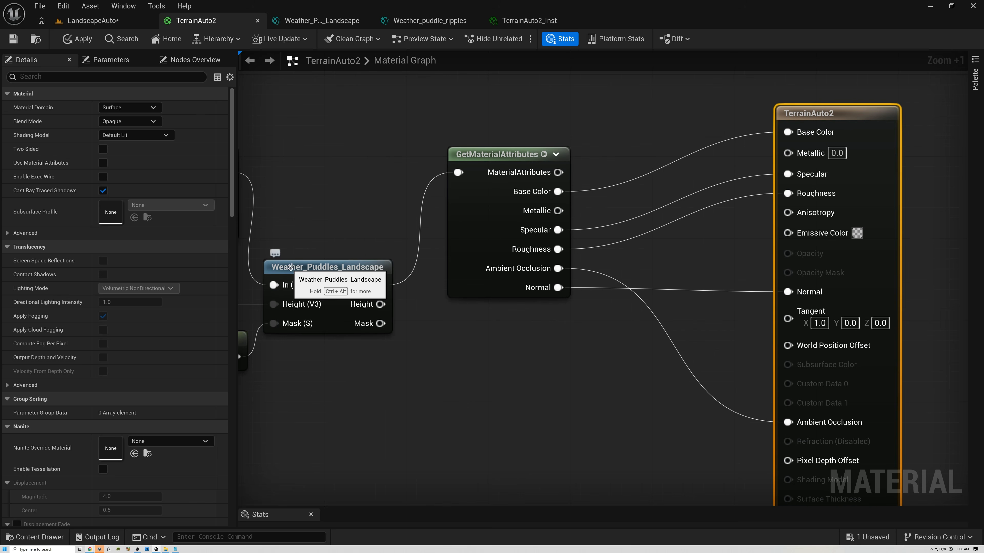
pyautogui.click(287, 268)
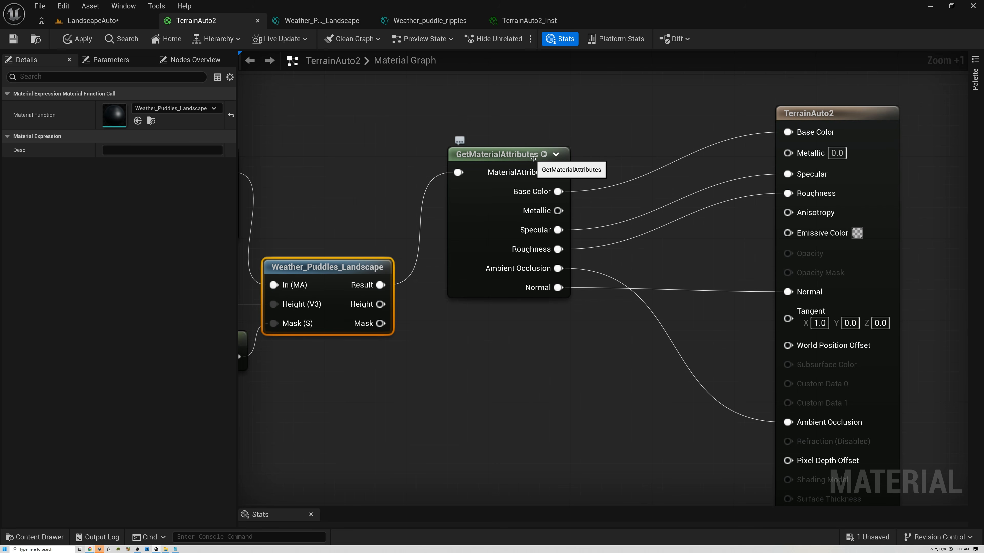
pyautogui.click(622, 161)
pyautogui.moveTo(508, 155); pyautogui.dragTo(756, 151)
pyautogui.scroll(-3, 384, 209)
pyautogui.moveTo(392, 183); pyautogui.dragTo(586, 209, button='right')
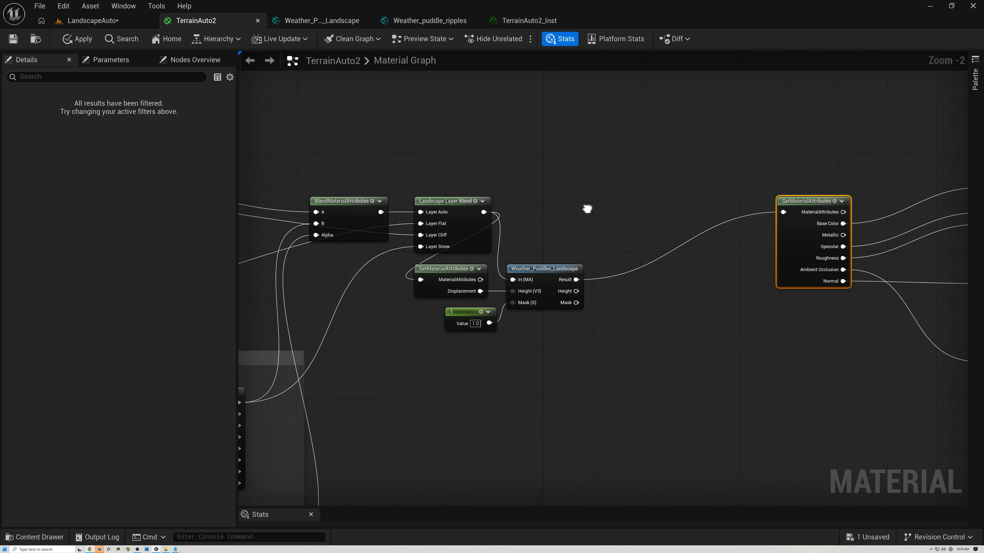
# - Inspect the TerrainAuto2 graph path from the Weather_Puddles_Landscape node to the GetMaterialAttributes and material output nodes
pyautogui.click(620, 245)
pyautogui.moveTo(620, 245); pyautogui.dragTo(632, 323)
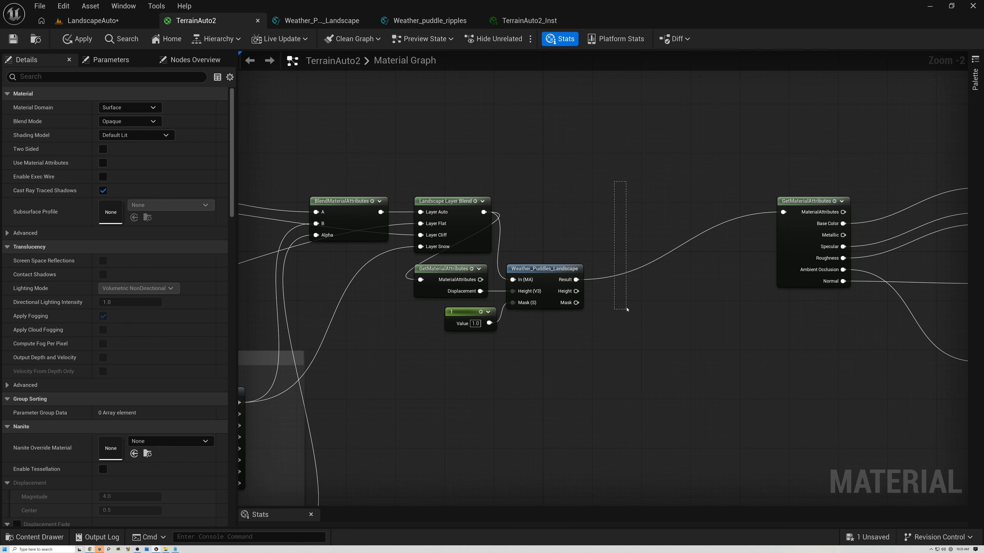
pyautogui.scroll(2, 531, 331)
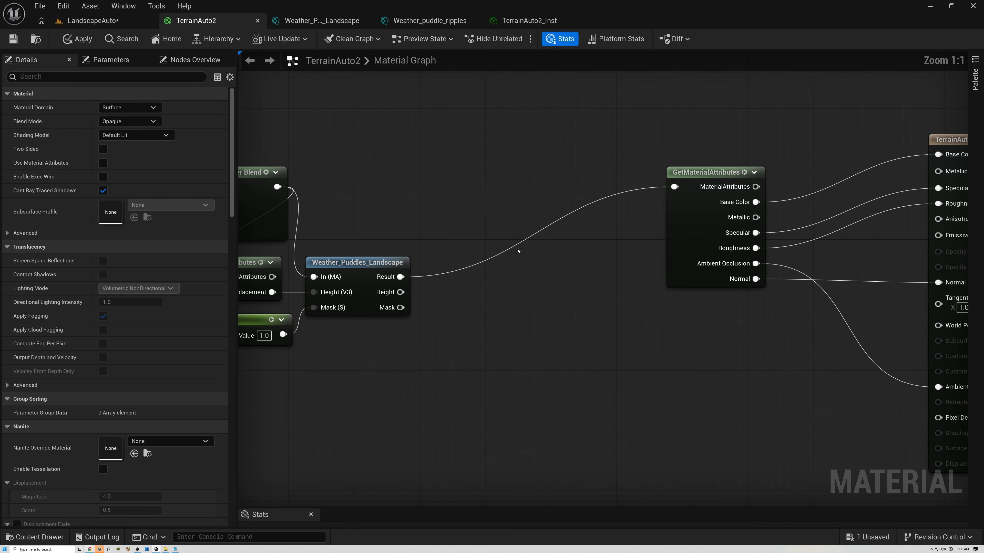
pyautogui.scroll(-5, 674, 180)
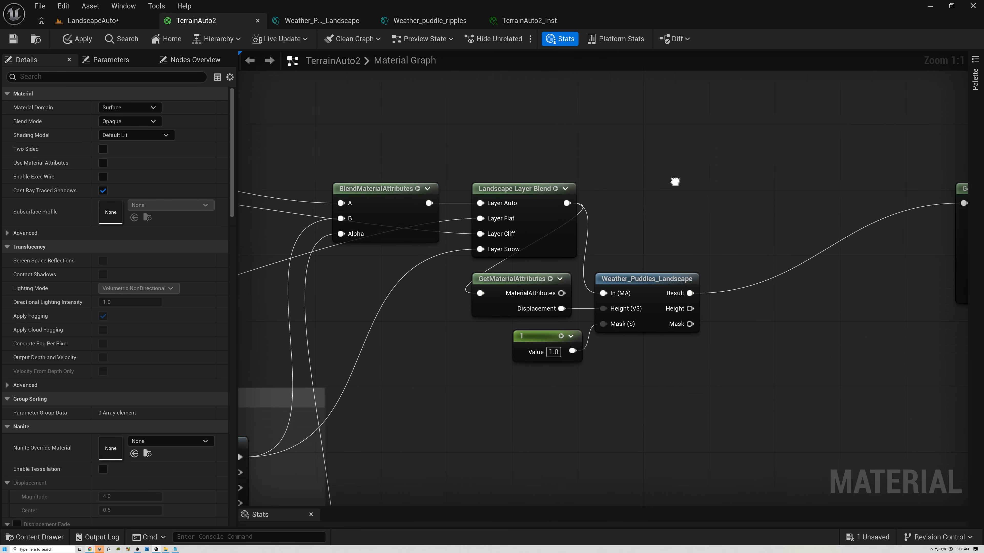
pyautogui.moveTo(320, 94); pyautogui.dragTo(788, 450)
pyautogui.click(834, 241)
pyautogui.scroll(1, 836, 239)
pyautogui.scroll(4, 835, 240)
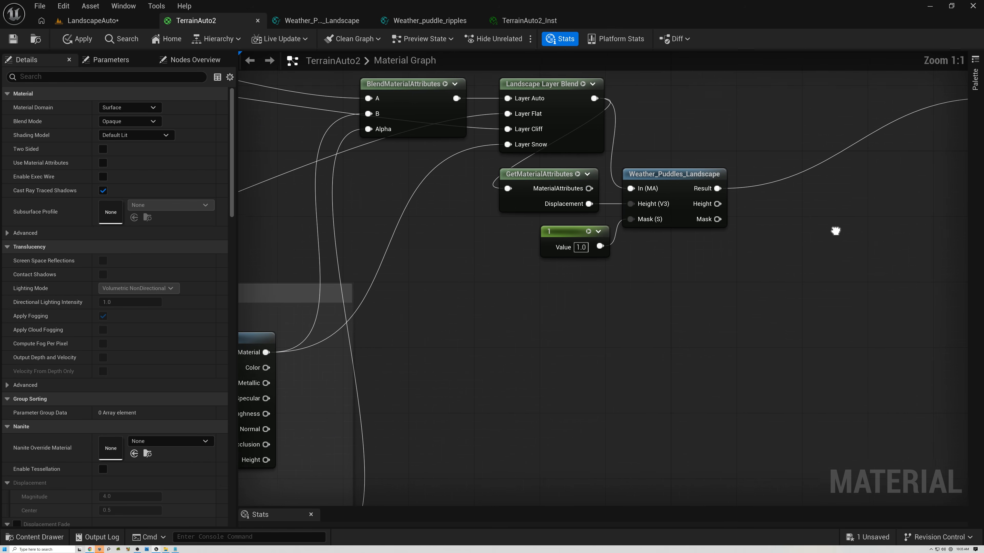
pyautogui.moveTo(773, 228); pyautogui.dragTo(527, 384, button='right')
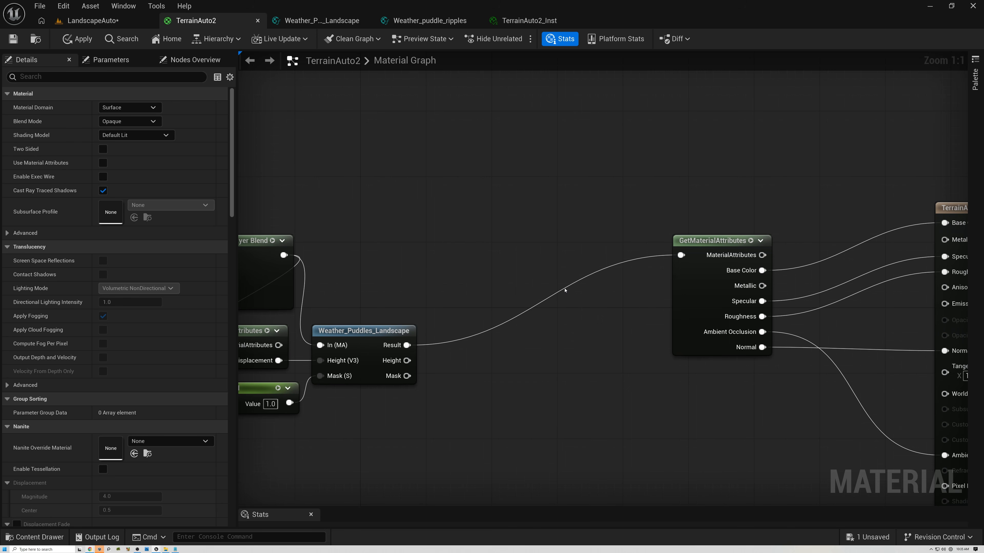
pyautogui.moveTo(740, 398); pyautogui.dragTo(584, 369, button='right')
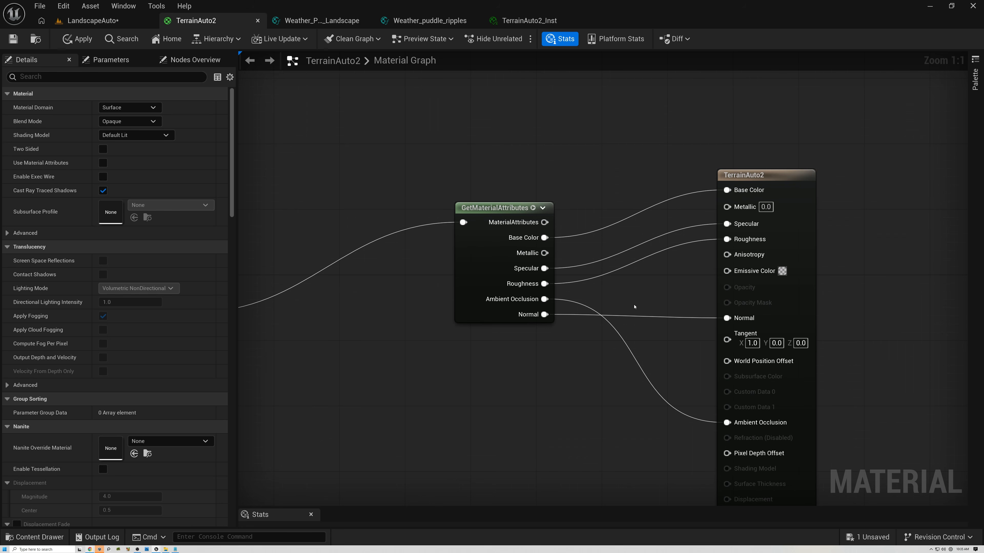
pyautogui.moveTo(632, 305); pyautogui.dragTo(878, 283, button='right')
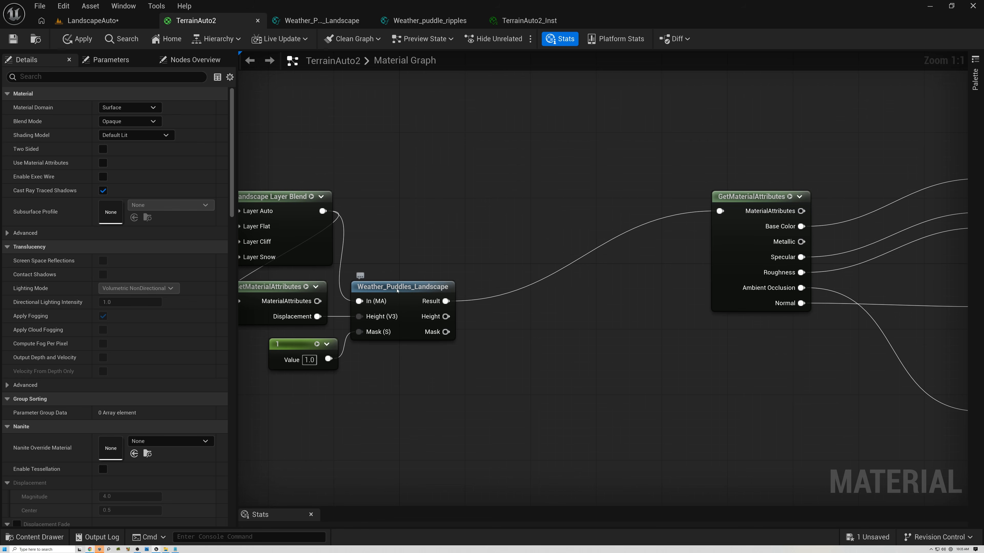
pyautogui.click(397, 288)
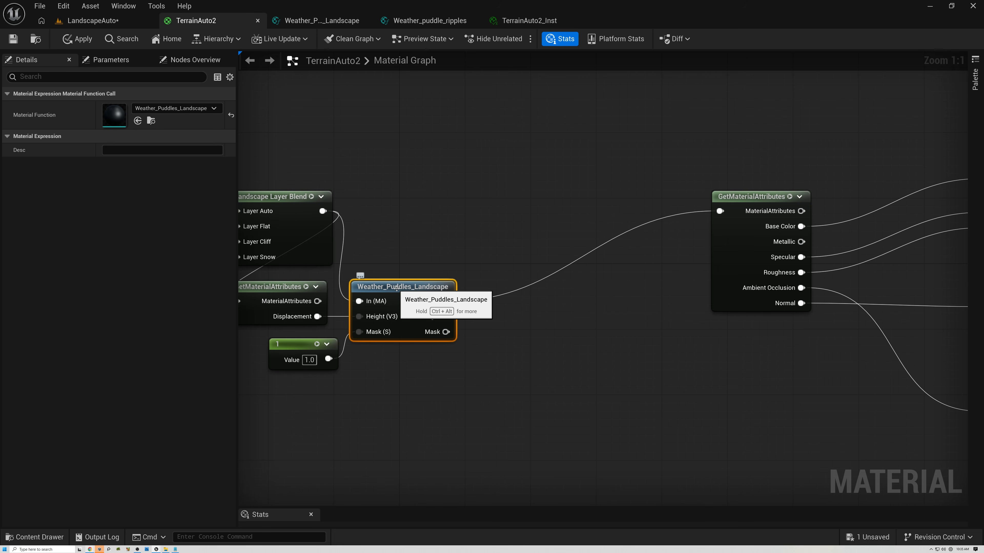
pyautogui.moveTo(652, 325); pyautogui.dragTo(283, 294, button='right')
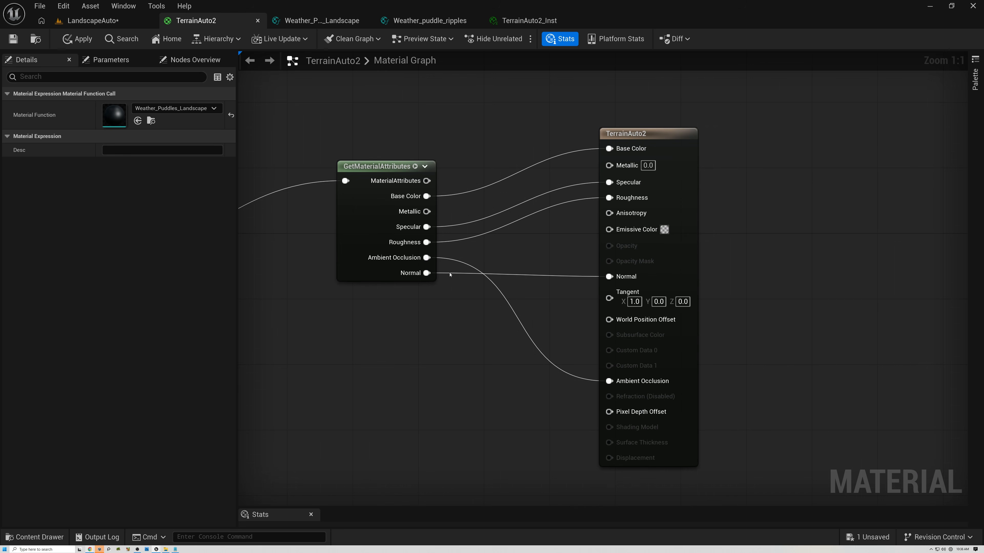
pyautogui.moveTo(504, 272); pyautogui.dragTo(889, 252, button='right')
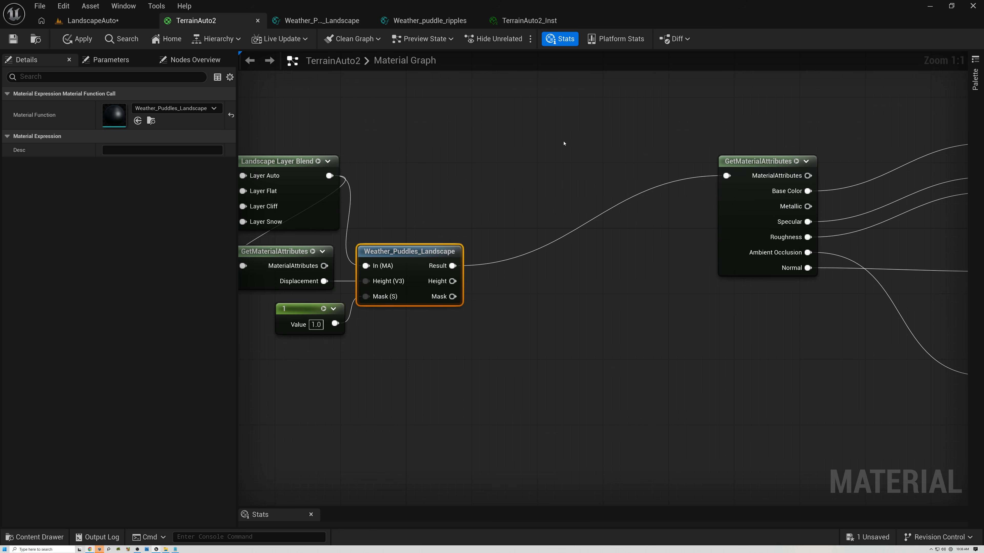
pyautogui.moveTo(648, 100); pyautogui.dragTo(589, 243, button='right')
pyautogui.moveTo(608, 366); pyautogui.dragTo(556, 341, button='right')
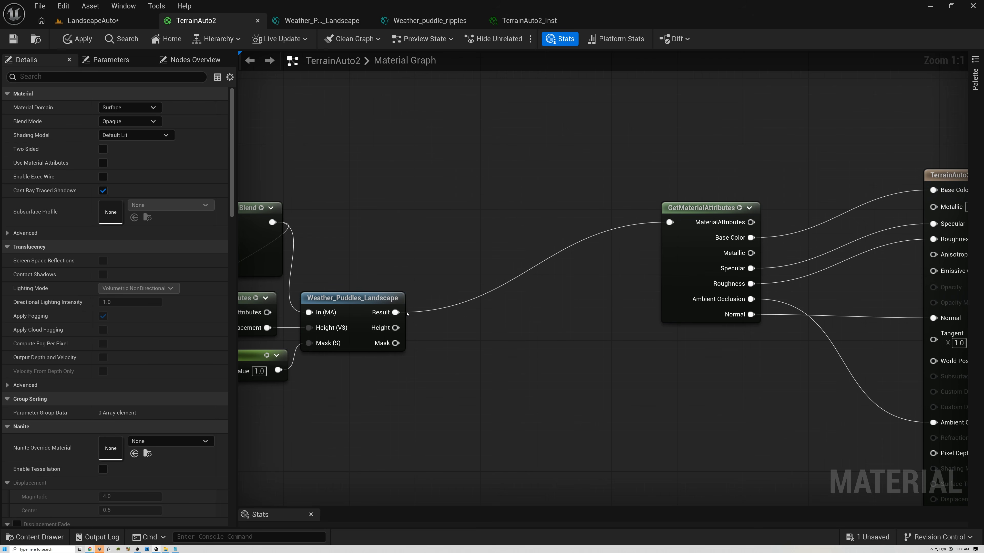
pyautogui.click(332, 305)
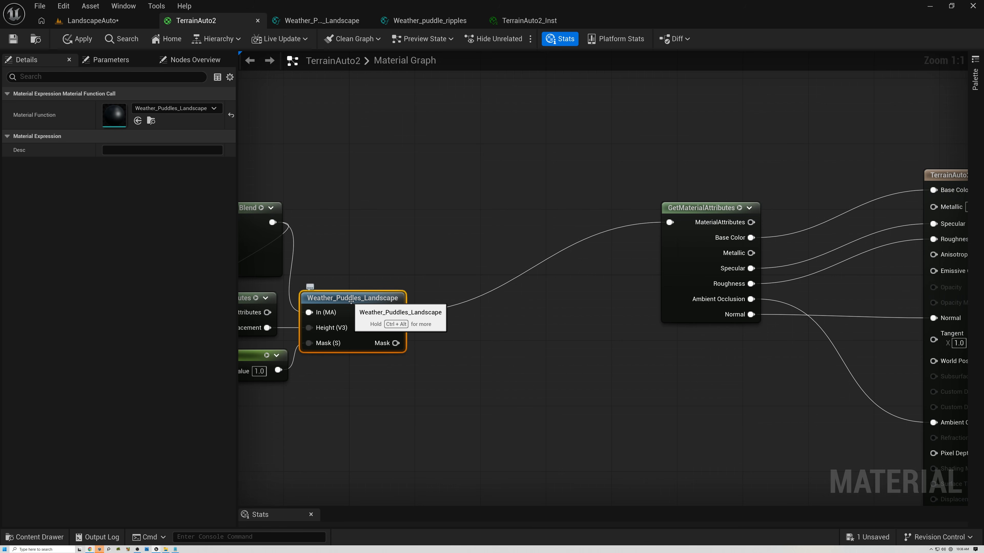
pyautogui.moveTo(604, 346); pyautogui.dragTo(294, 336, button='right')
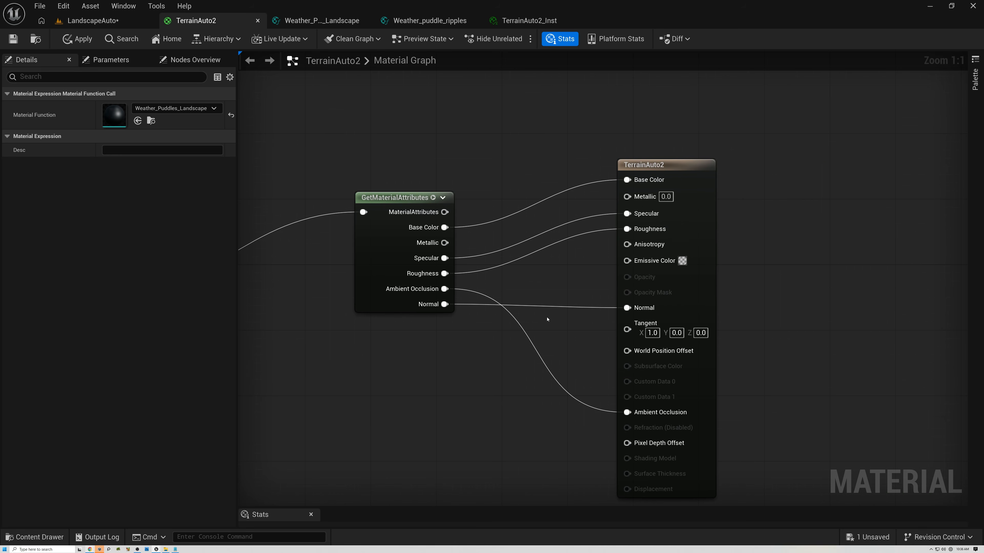
pyautogui.moveTo(496, 354); pyautogui.dragTo(546, 301, button='right')
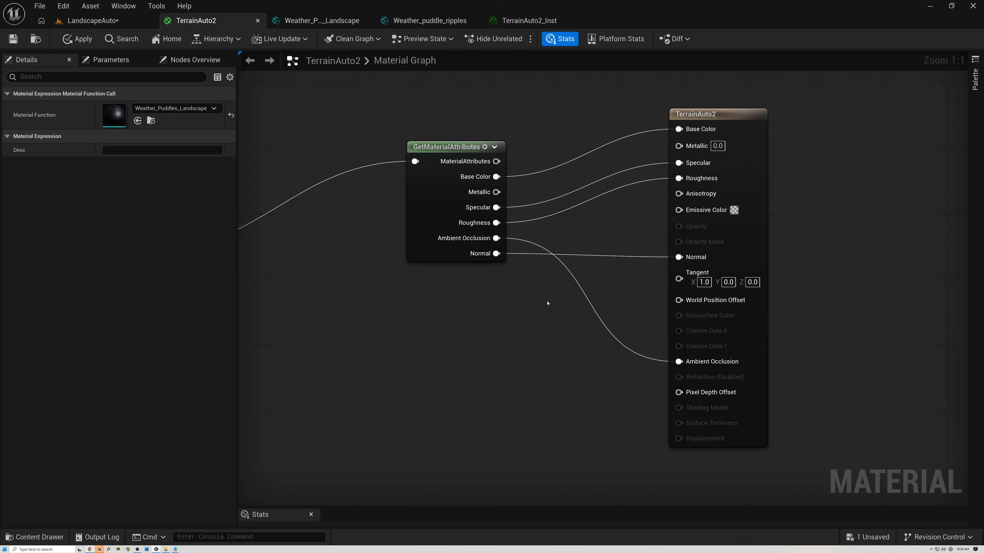
# - Open the Weather_puddle_ripples function and examine its Weather_wind_ripples and Weather_ripples nodes
pyautogui.click(411, 25)
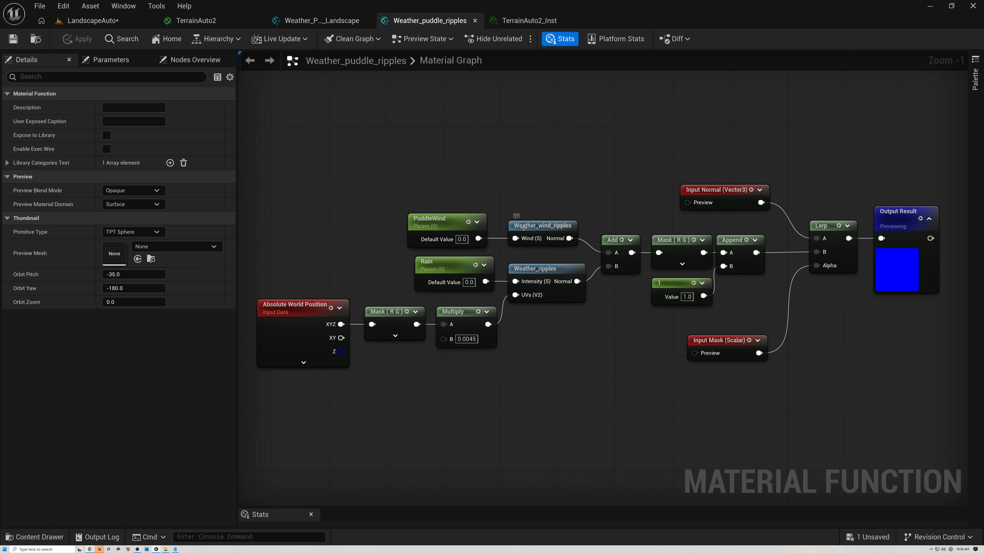
pyautogui.click(545, 228)
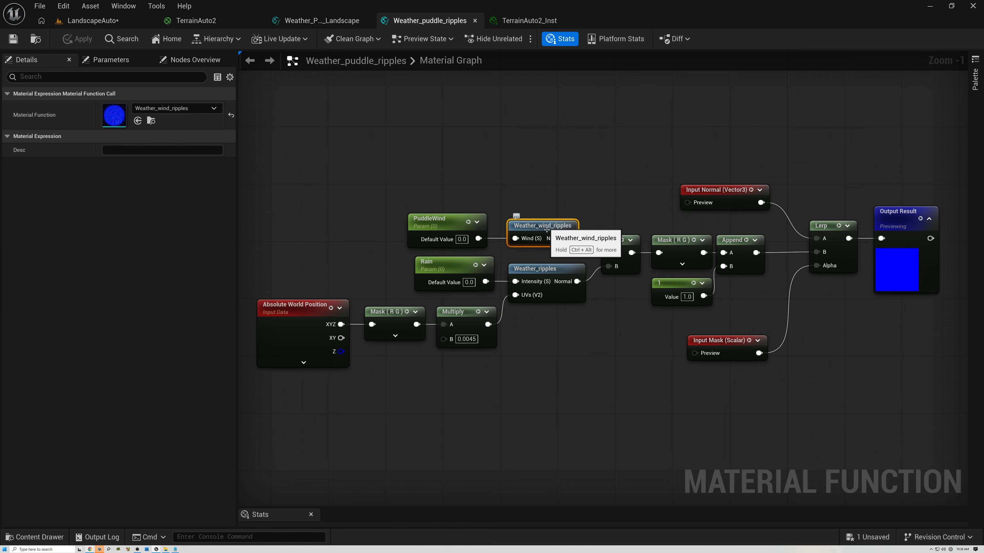
pyautogui.click(538, 272)
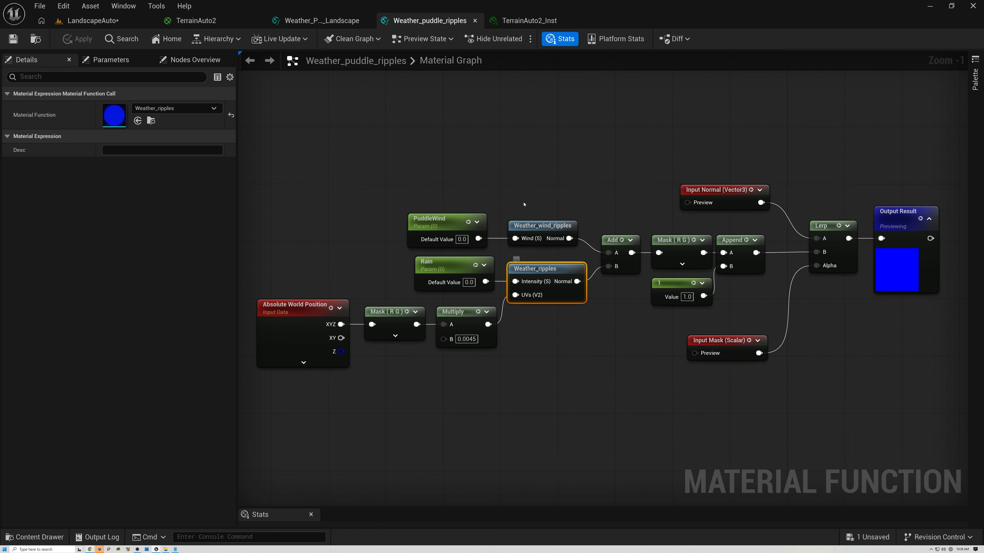
pyautogui.moveTo(273, 113); pyautogui.dragTo(824, 439)
pyautogui.click(472, 441)
# - Switch to the browser and review the reference tutorial videos on puddles and rain ripples
pyautogui.moveTo(90, 550)
pyautogui.click(176, 535)
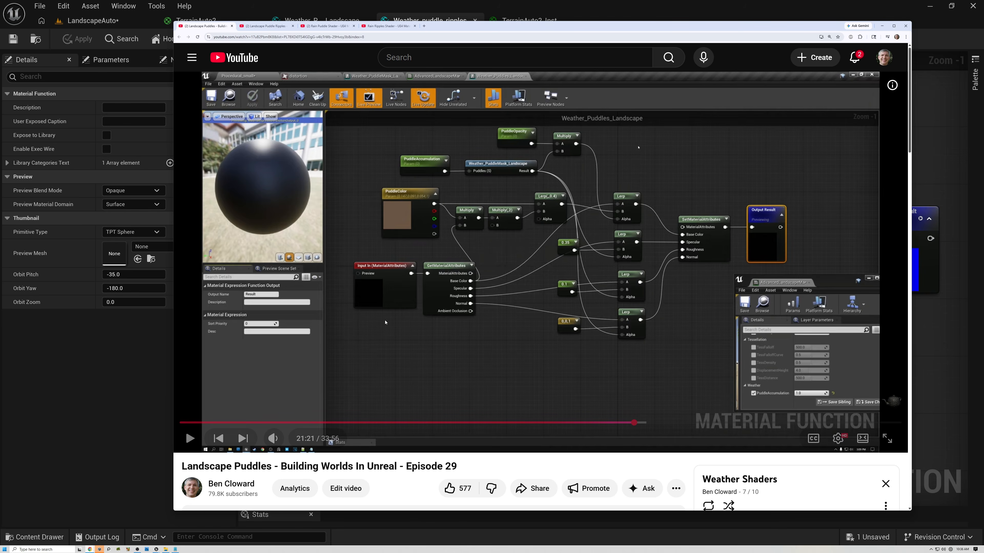
pyautogui.click(266, 26)
pyautogui.click(190, 439)
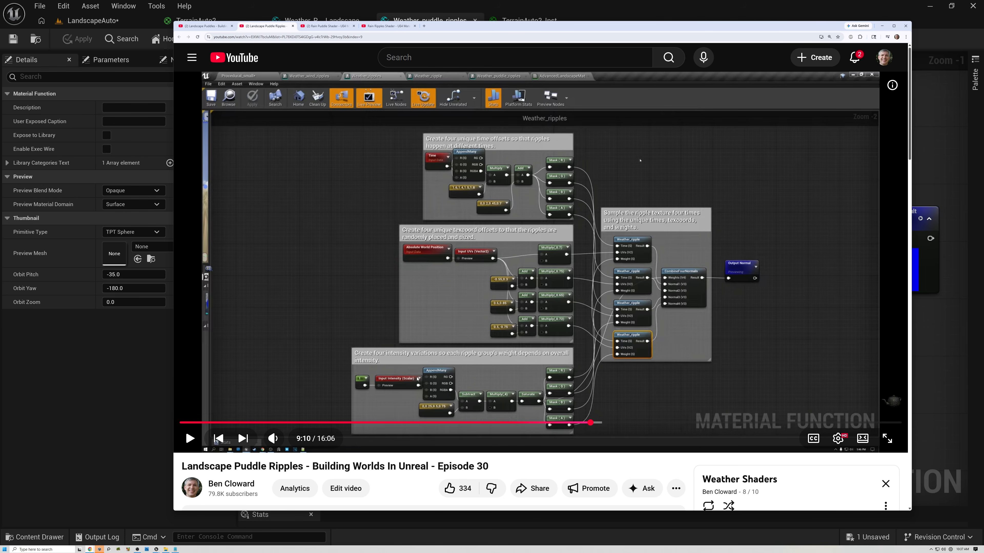
pyautogui.click(318, 27)
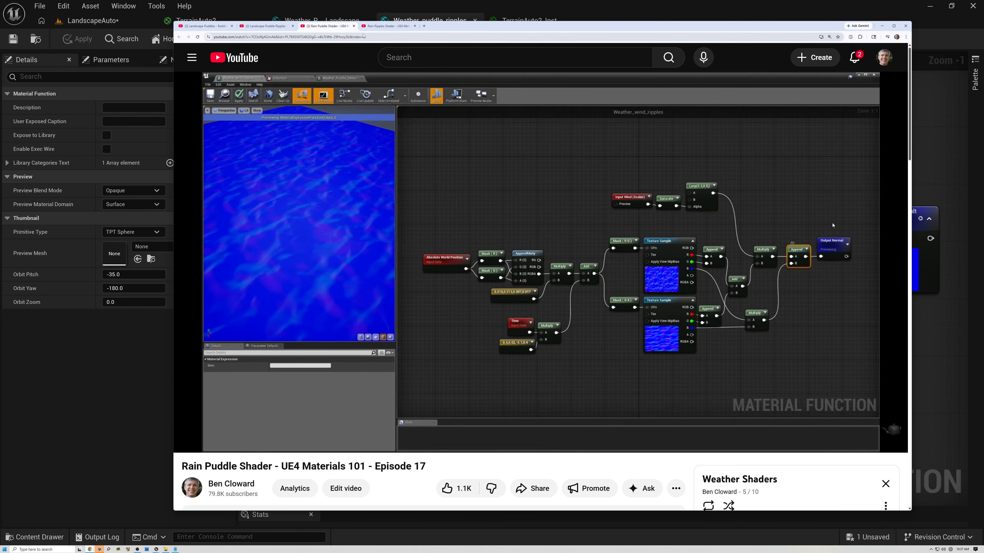
pyautogui.click(389, 26)
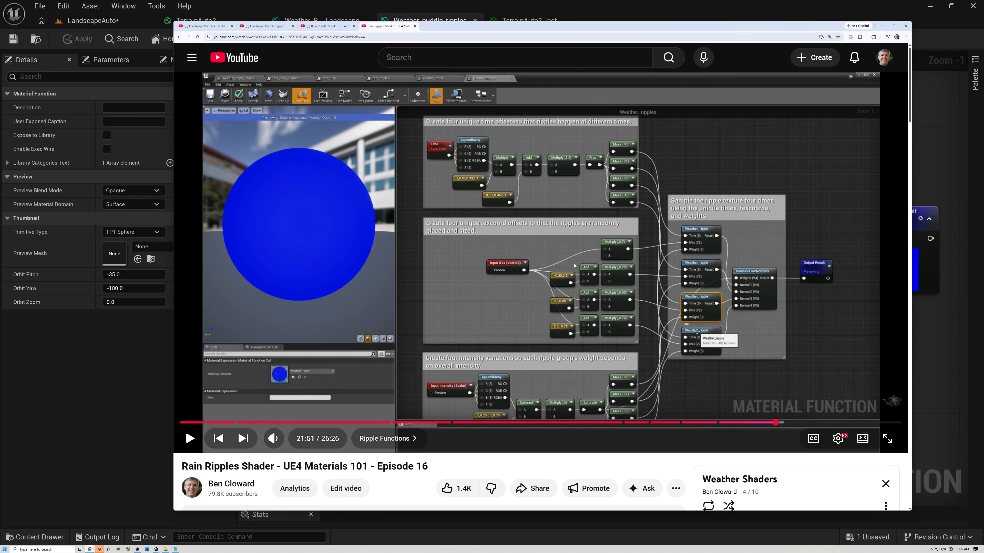
pyautogui.click(270, 27)
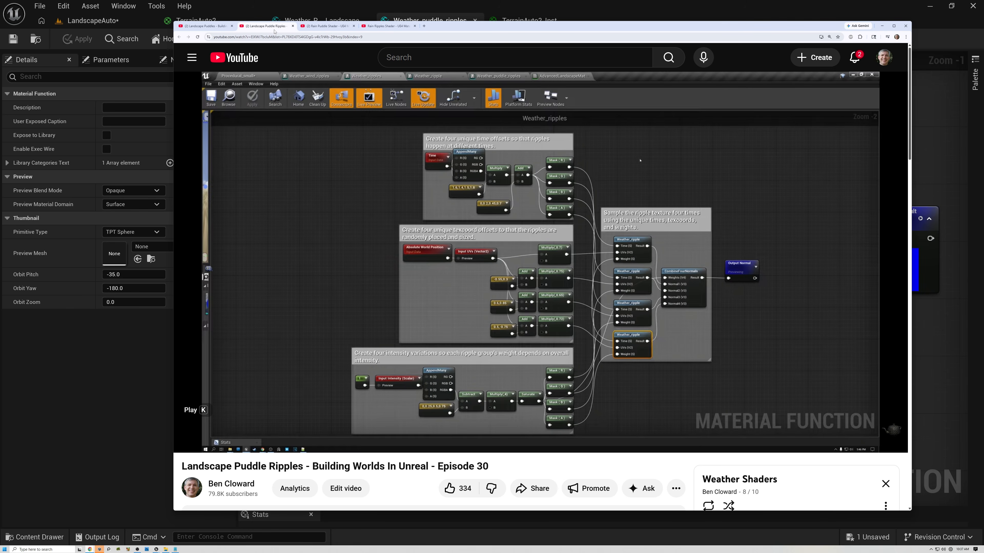
pyautogui.moveTo(335, 28)
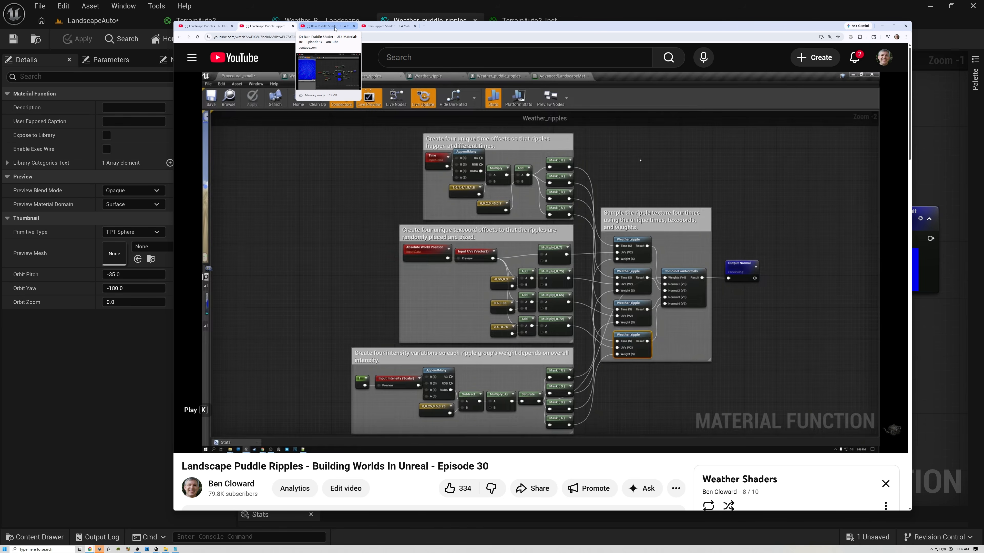
pyautogui.click(335, 27)
pyautogui.click(390, 27)
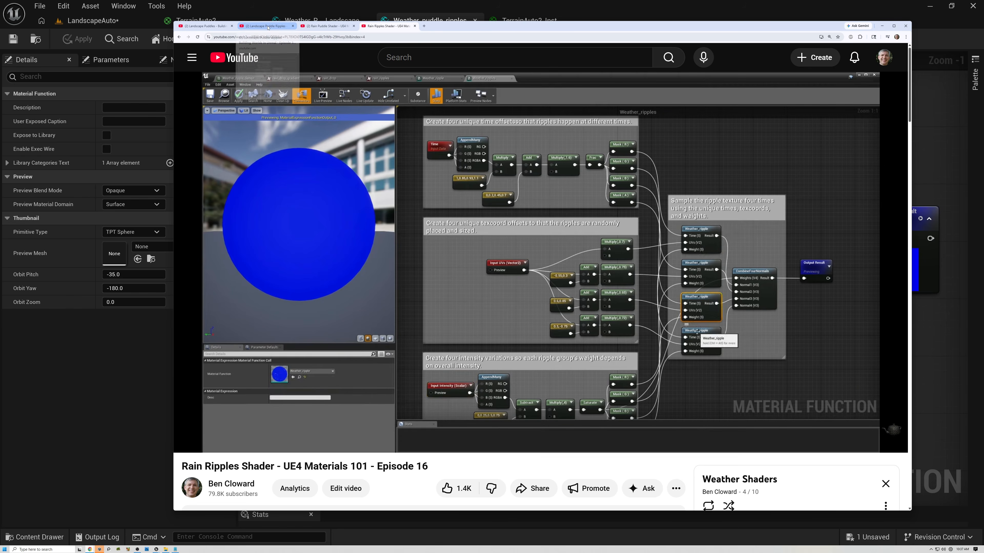
pyautogui.click(214, 31)
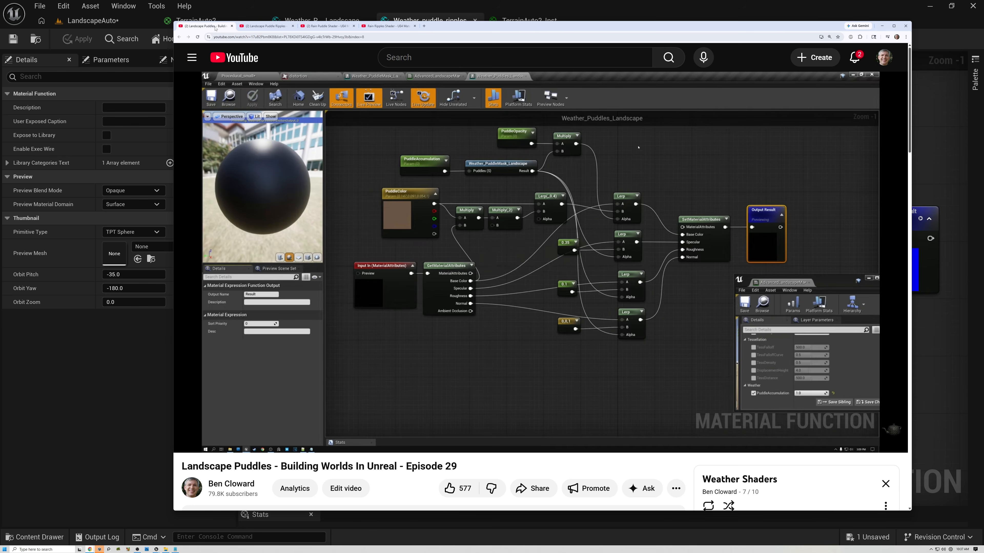
pyautogui.click(278, 27)
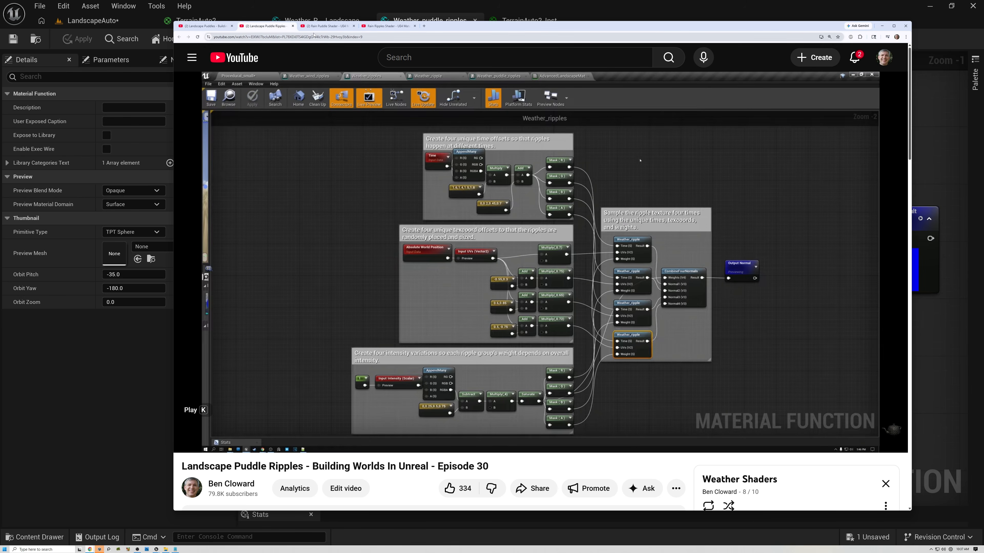
pyautogui.click(331, 28)
pyautogui.click(387, 25)
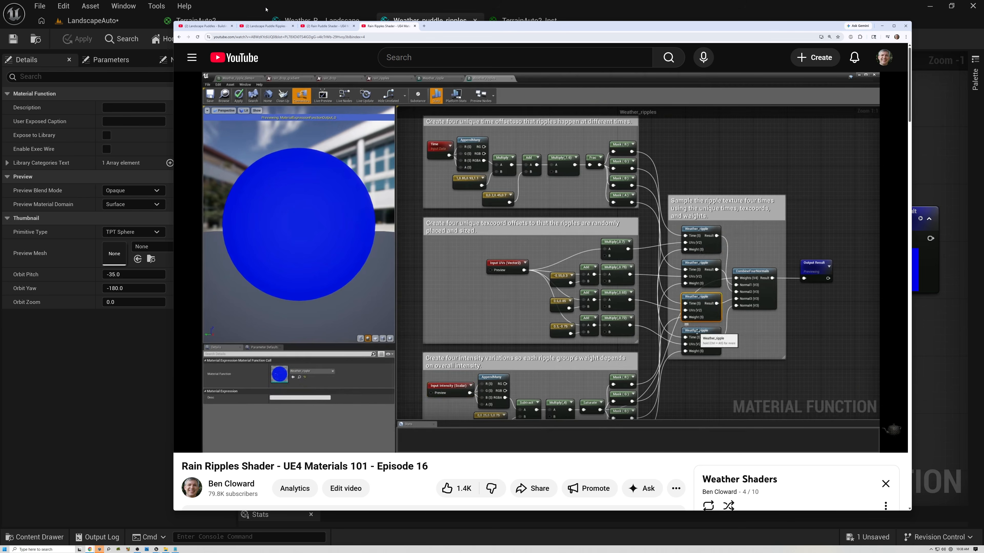
pyautogui.click(271, 26)
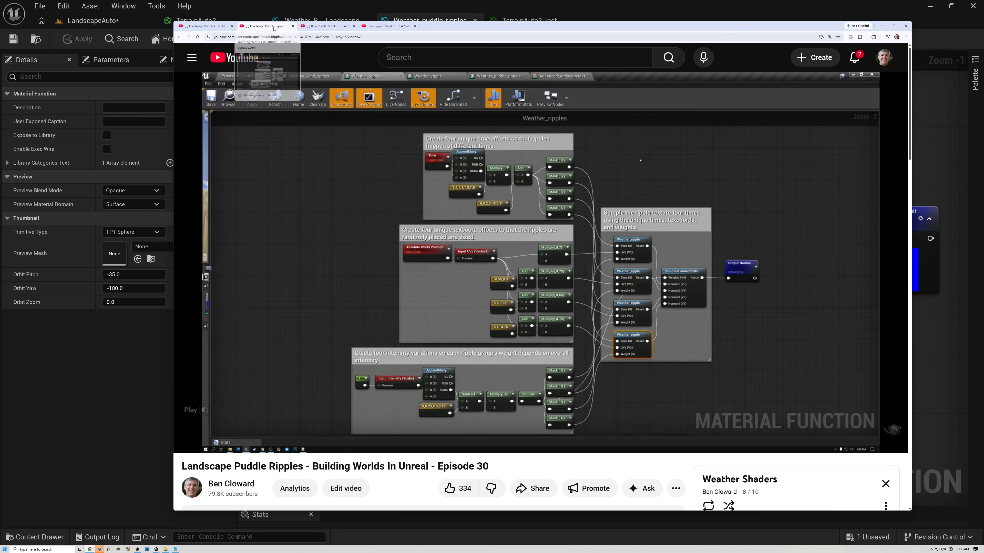
pyautogui.click(326, 28)
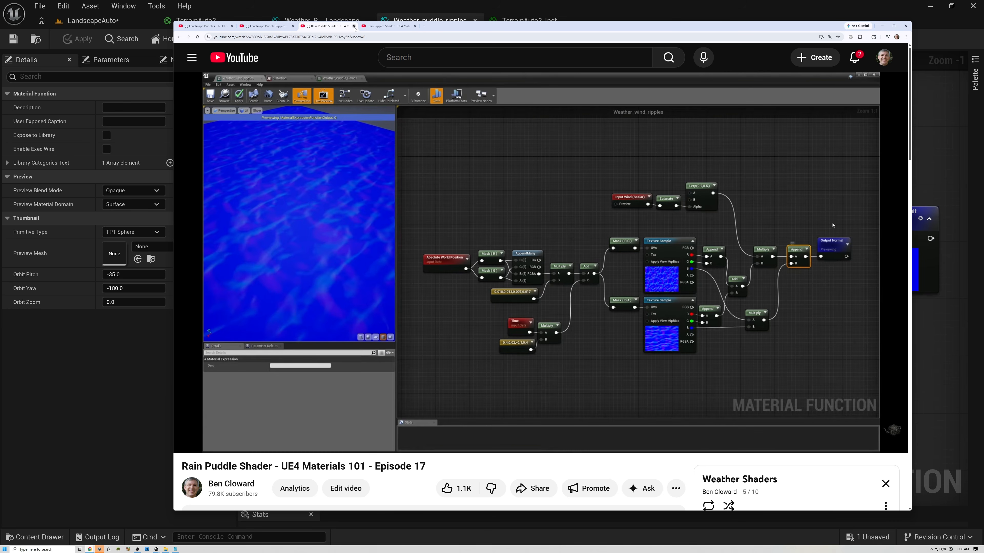
pyautogui.click(389, 26)
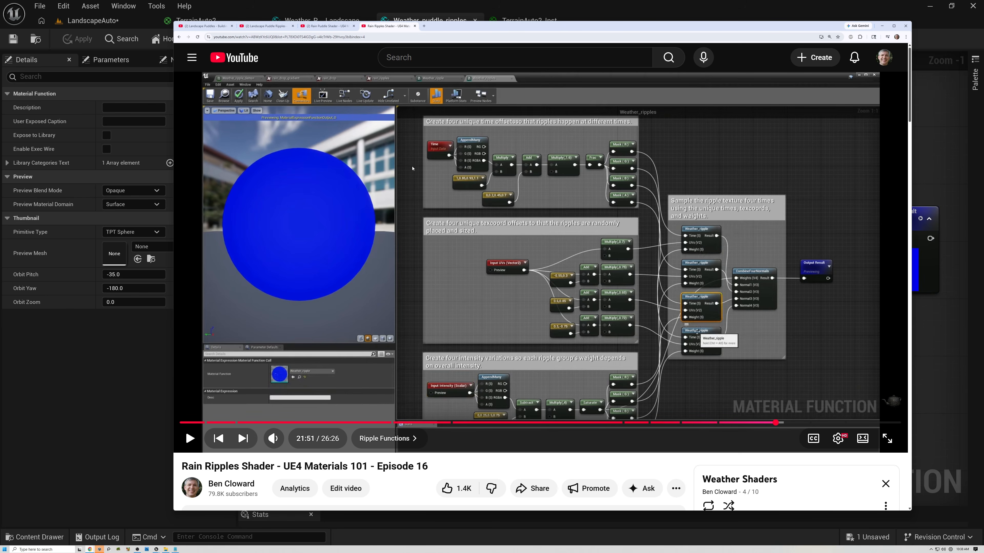
pyautogui.click(346, 3)
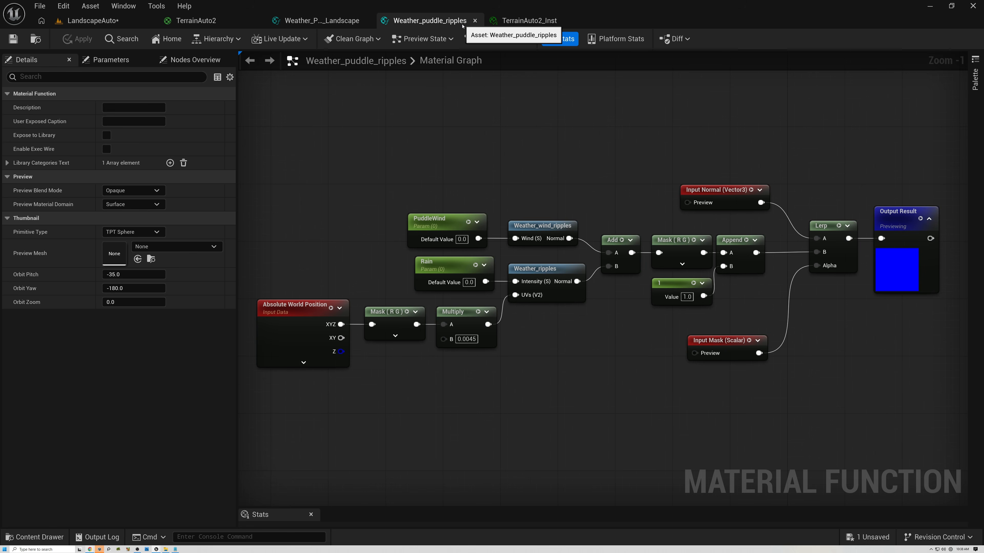
# - Add the Weather_puddle_ripples function to the TerrainAuto2 graph and wire GetMaterialAttributes' Normal into its Normal input
pyautogui.click(253, 21)
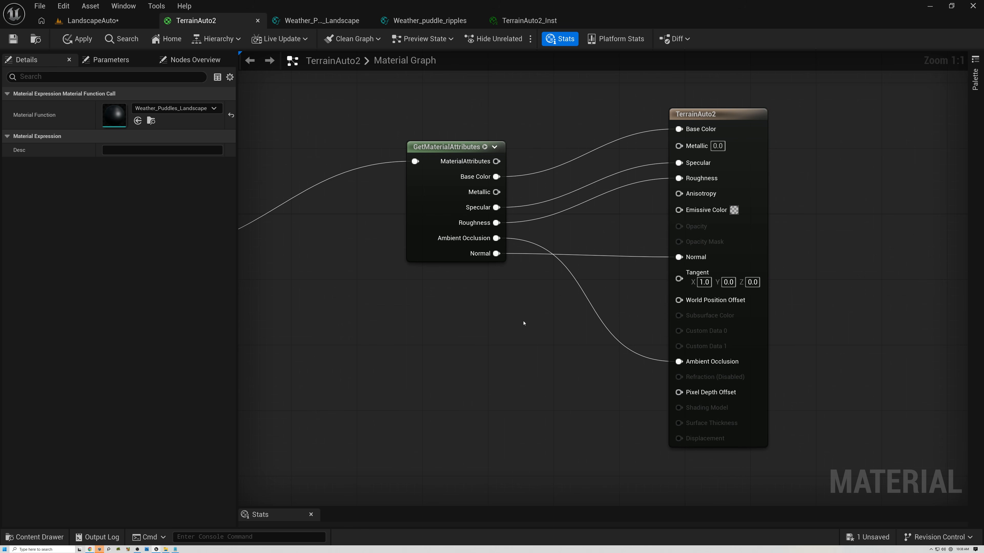
pyautogui.click(41, 537)
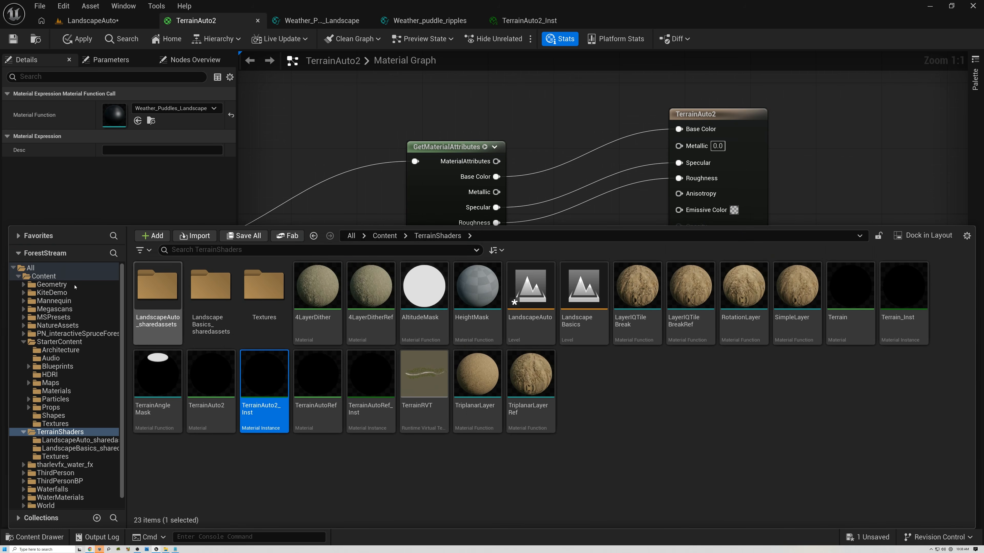
pyautogui.click(31, 269)
pyautogui.click(230, 250)
pyautogui.write('weath')
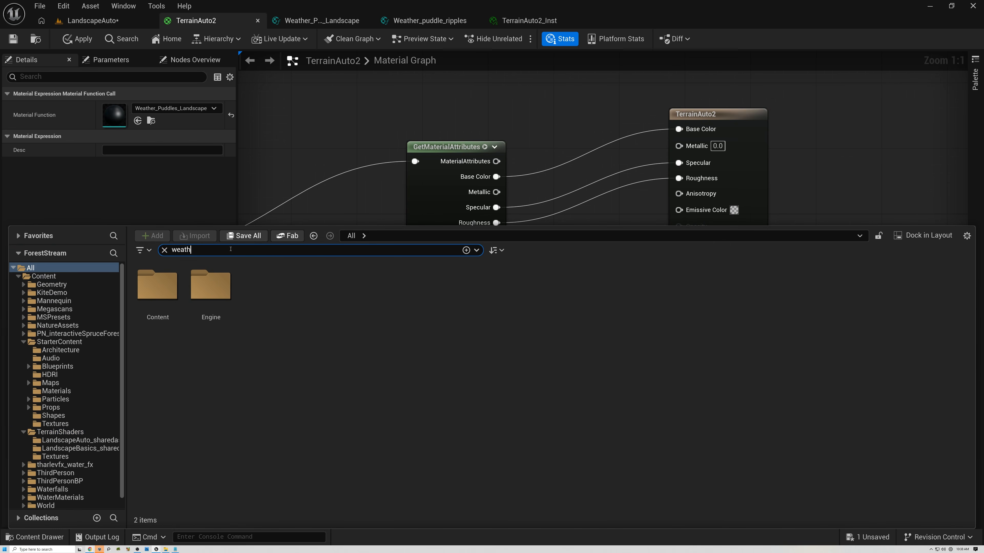
pyautogui.write('er_')
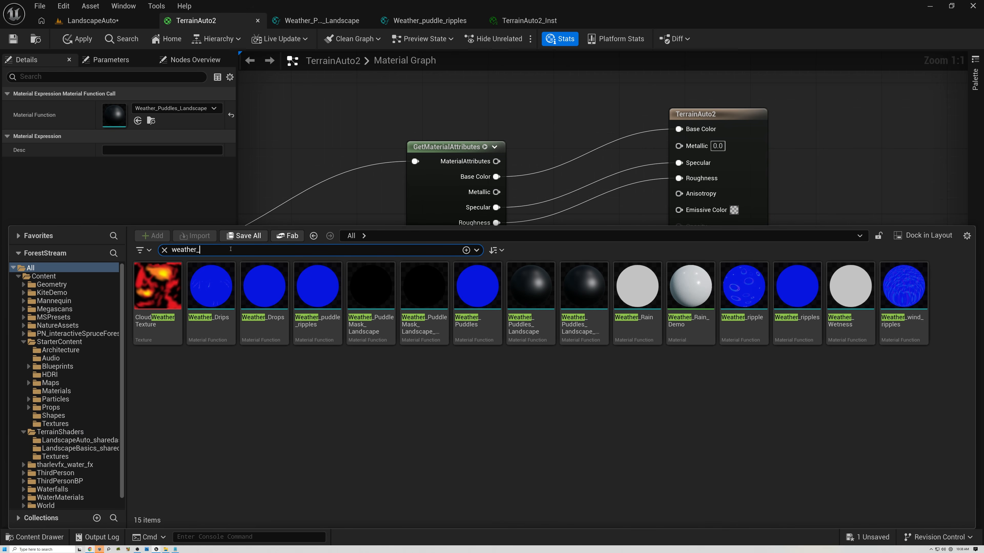
pyautogui.write('puddl')
pyautogui.press('BackSpace')
pyautogui.write('le_ripples')
pyautogui.moveTo(151, 288); pyautogui.dragTo(535, 347)
pyautogui.moveTo(497, 254); pyautogui.dragTo(512, 358)
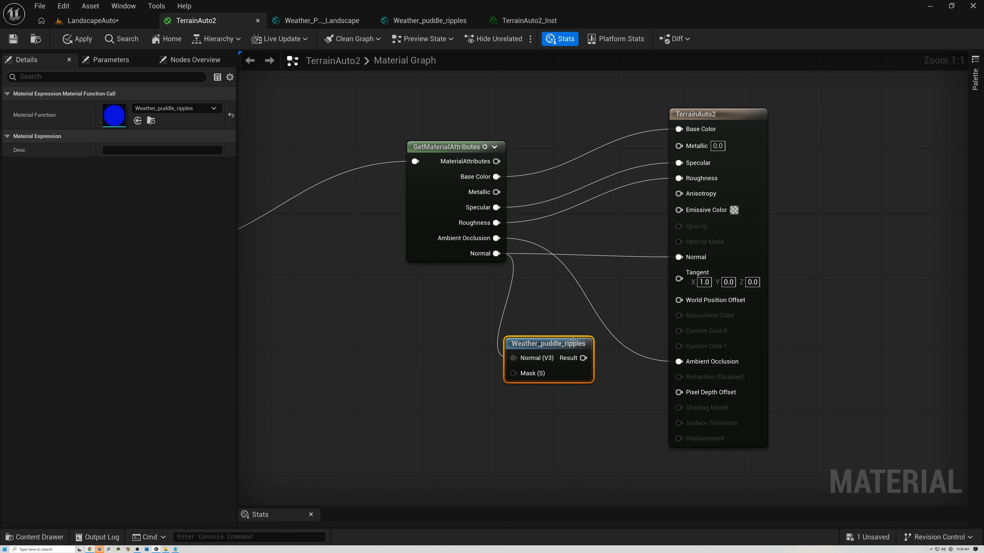
# - Connect the Weather_puddle_ripples Result output to the material's Normal input and reposition the node
pyautogui.moveTo(584, 358); pyautogui.dragTo(676, 258)
pyautogui.moveTo(552, 344); pyautogui.dragTo(595, 295)
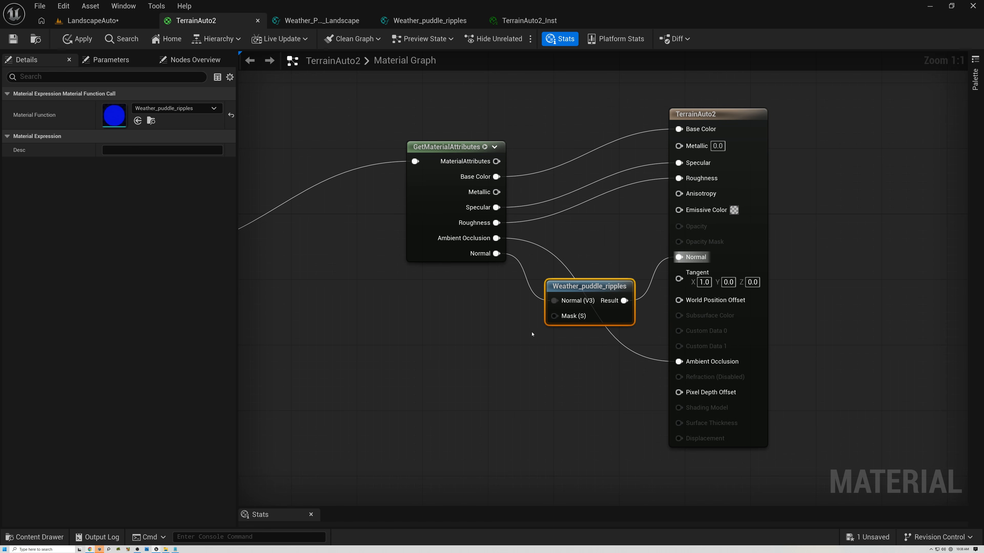
# - Wire the Weather_Puddles_Landscape Mask output into the Weather_puddle_ripples Mask input and apply the material
pyautogui.moveTo(370, 222); pyautogui.dragTo(597, 198, button='right')
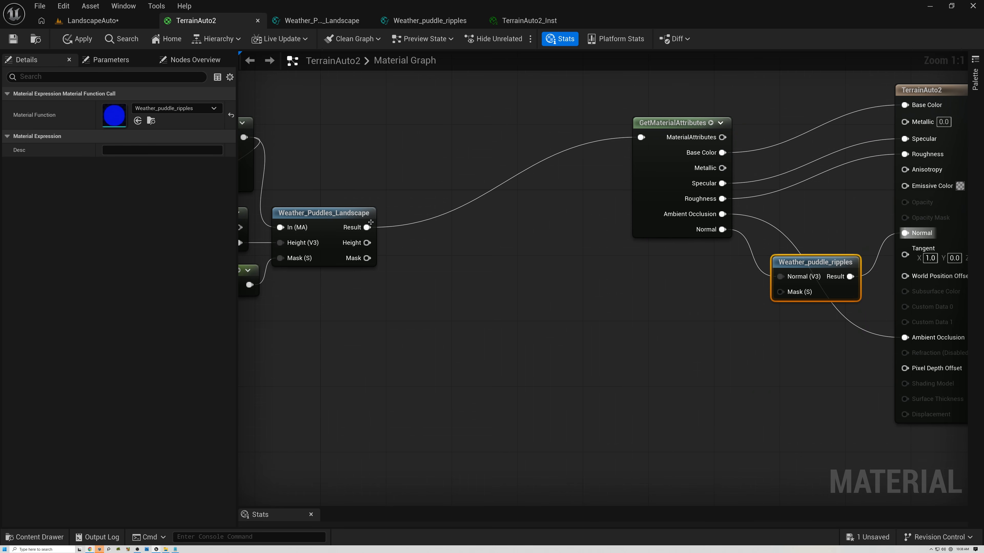
pyautogui.click(298, 218)
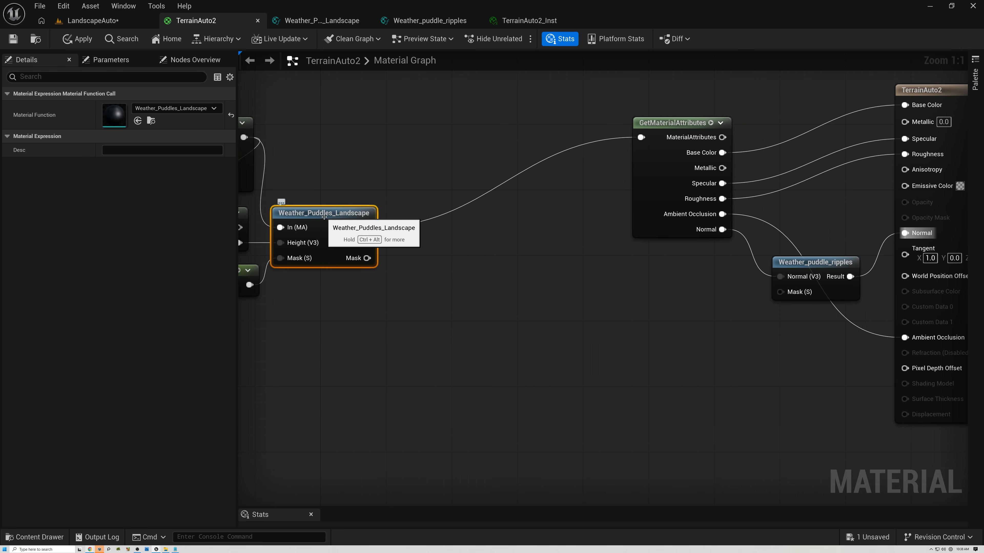
pyautogui.moveTo(367, 258); pyautogui.dragTo(780, 292)
pyautogui.moveTo(843, 209); pyautogui.dragTo(573, 254, button='right')
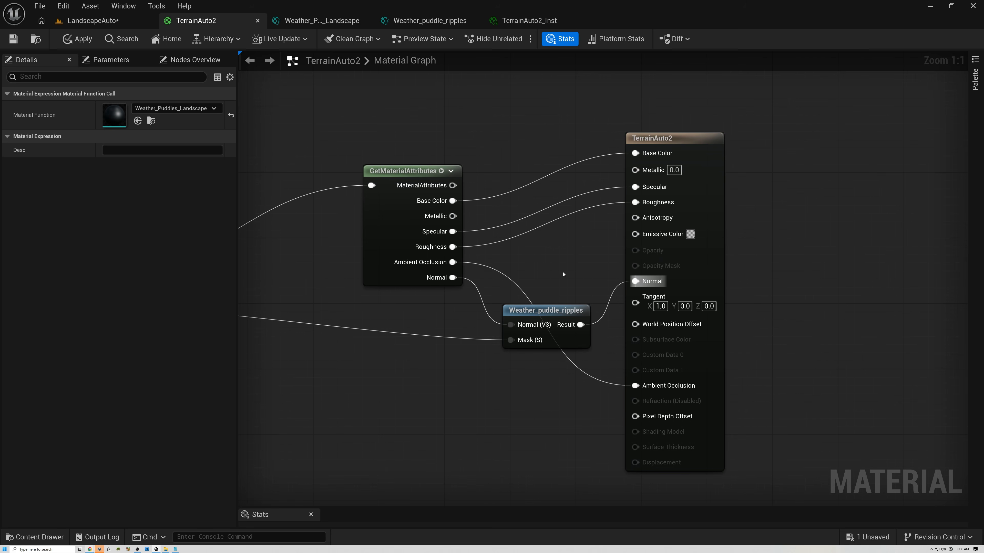
pyautogui.click(548, 312)
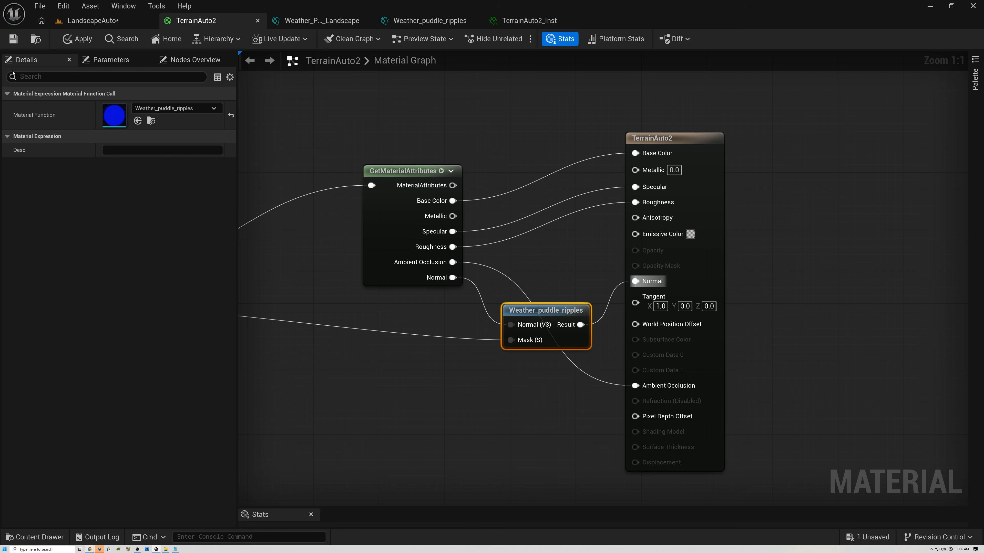
pyautogui.click(78, 39)
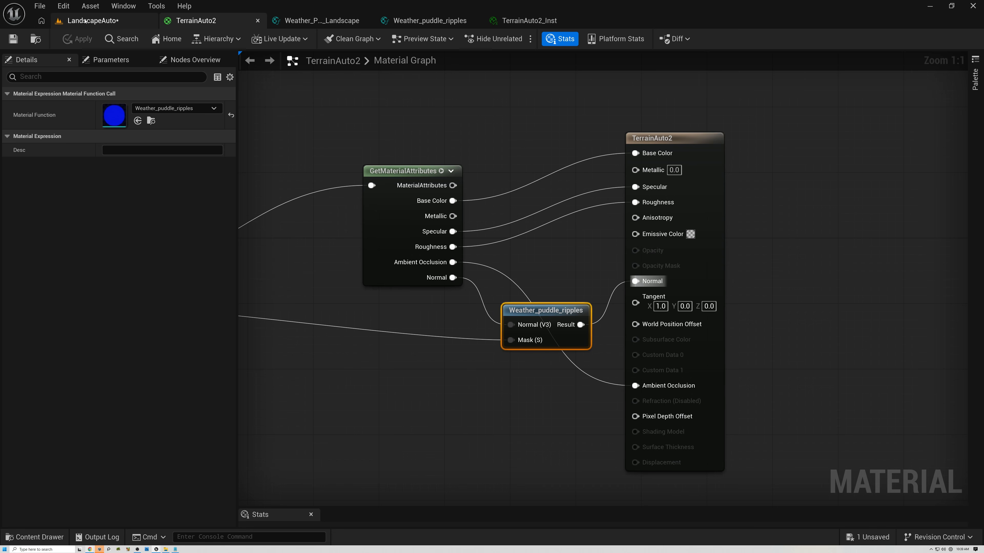
# - Switch to the level viewport, look at a puddle, and float the TerrainAuto2_Inst editor window beside the viewport
pyautogui.click(85, 20)
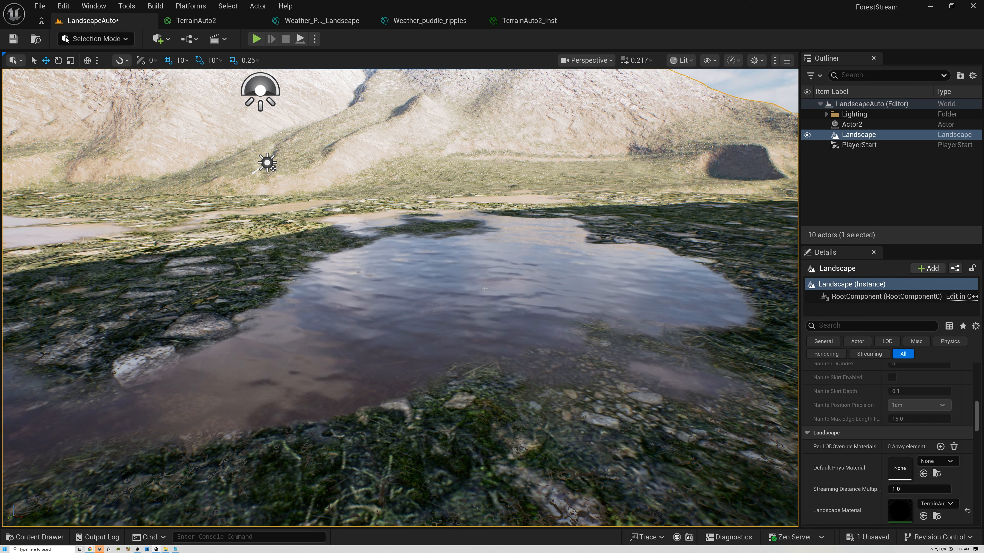
pyautogui.moveTo(485, 289); pyautogui.dragTo(401, 272, button='right')
pyautogui.scroll(-2, 515, 289)
pyautogui.press('a')
pyautogui.press('d')
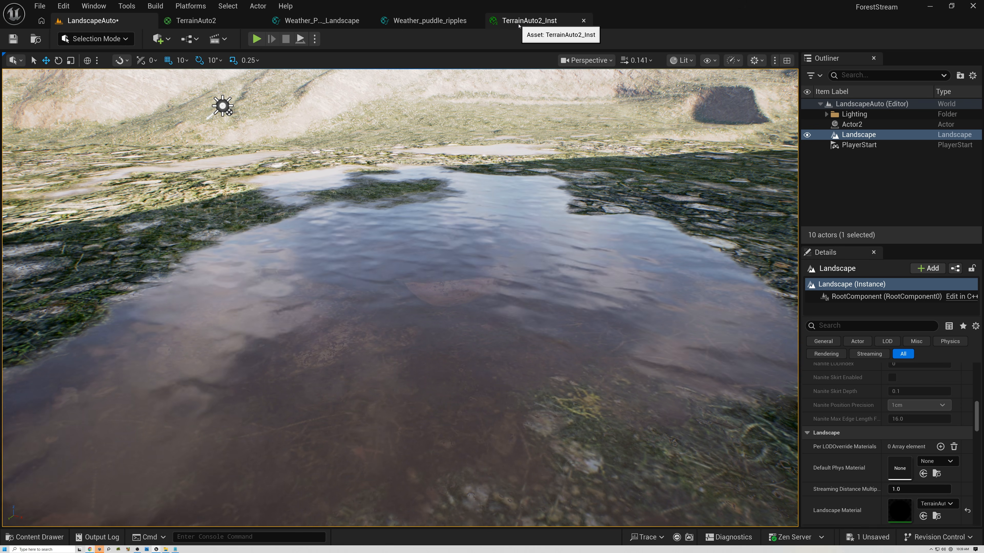
pyautogui.moveTo(519, 26); pyautogui.dragTo(588, 156)
pyautogui.click(116, 20)
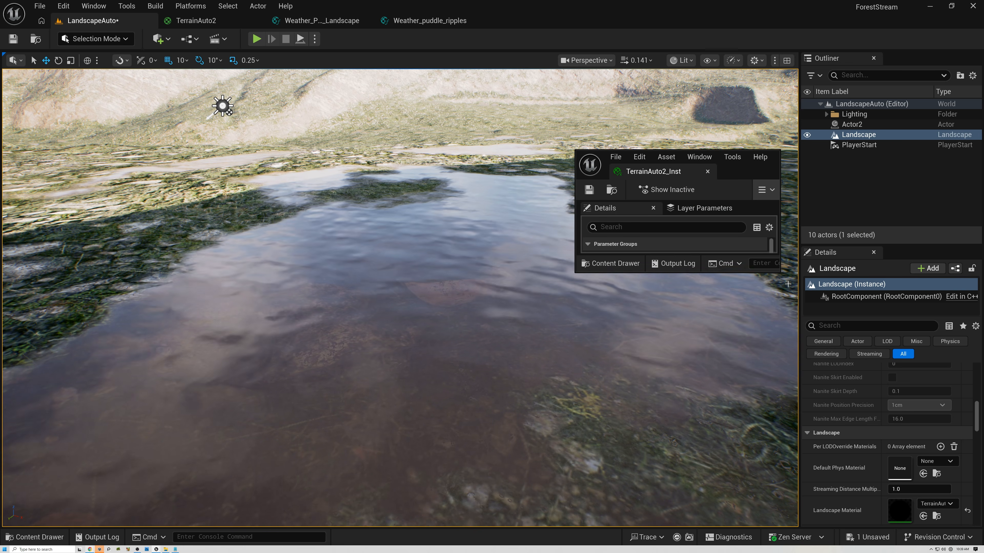
pyautogui.moveTo(894, 445); pyautogui.dragTo(908, 443)
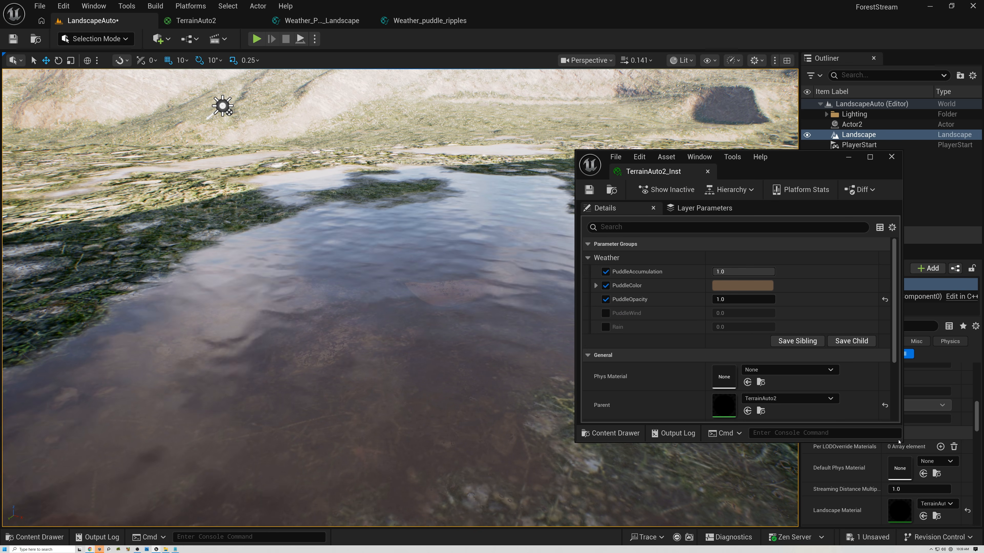
# - Enable the PuddleWind parameter in the material instance and set it to 1
pyautogui.click(605, 313)
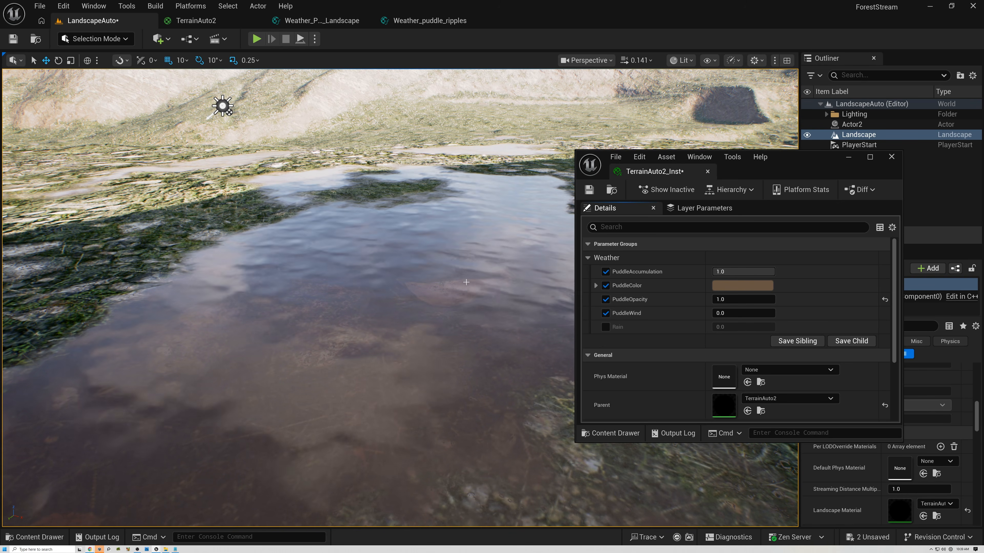
pyautogui.click(736, 313)
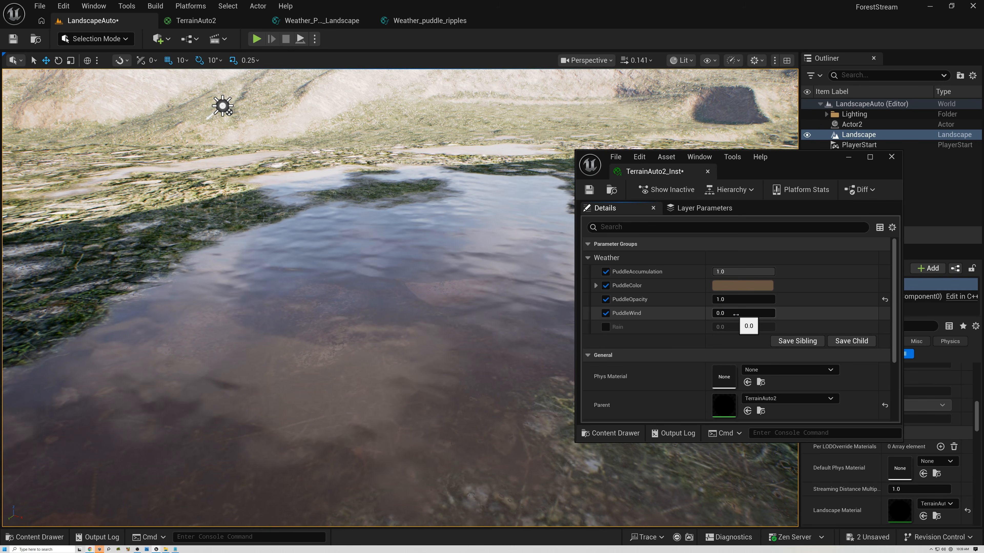
pyautogui.write('1')
pyautogui.press('Return')
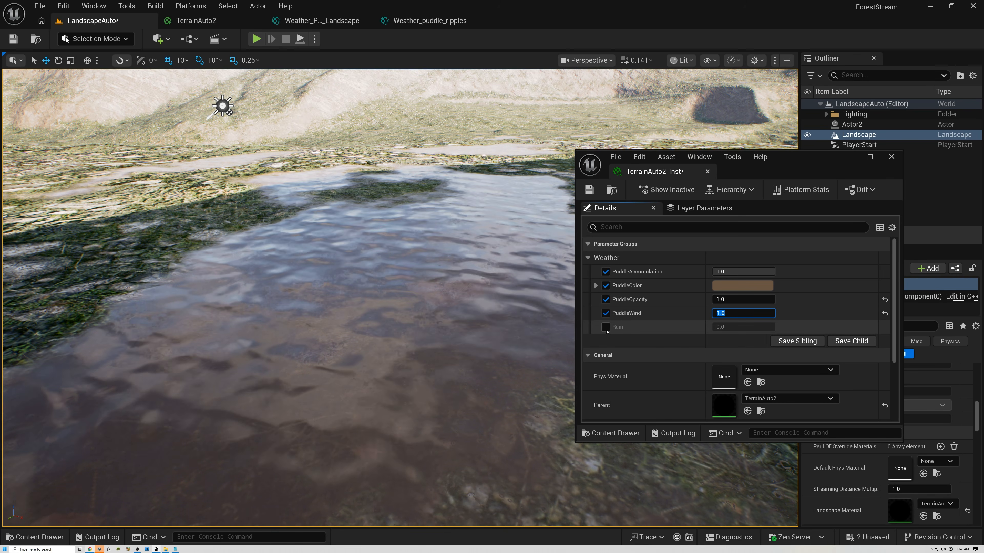
# - Enable the Rain parameter and set it to 1 while viewing the puddle
pyautogui.click(606, 329)
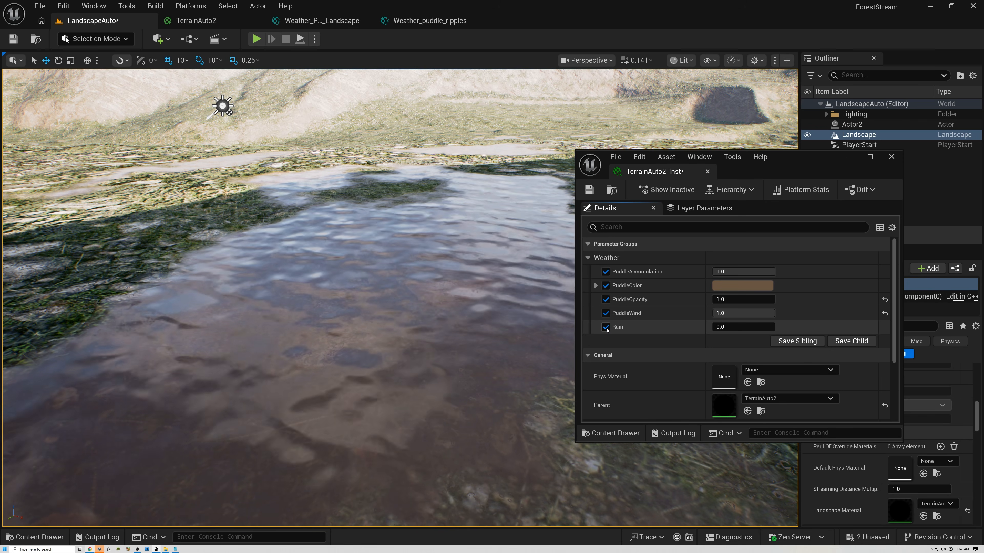
pyautogui.click(734, 327)
pyautogui.write('1')
pyautogui.press('Return')
pyautogui.moveTo(423, 282); pyautogui.dragTo(469, 328, button='right')
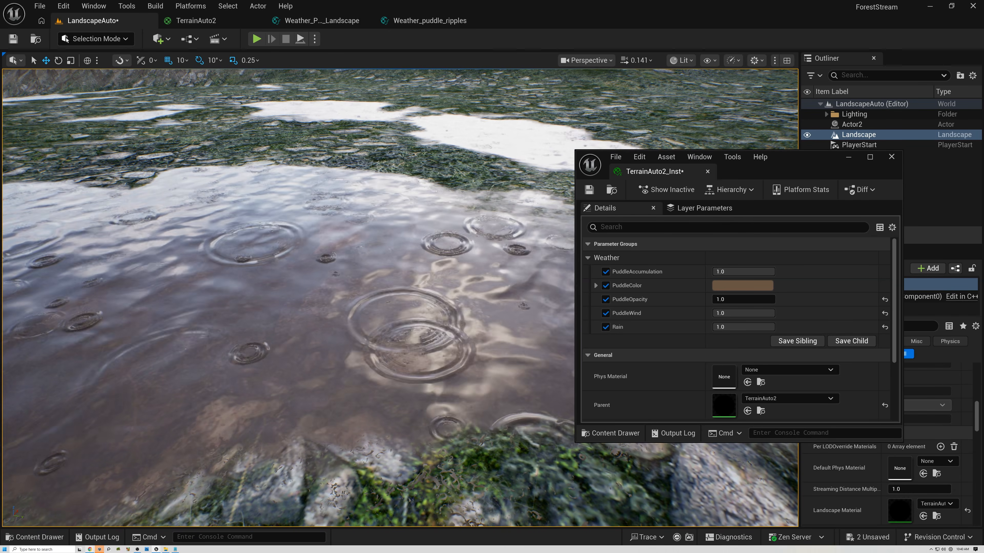
# - Try lower Rain values while watching the ripples, then set Rain to 1
pyautogui.moveTo(743, 327); pyautogui.dragTo(718, 326)
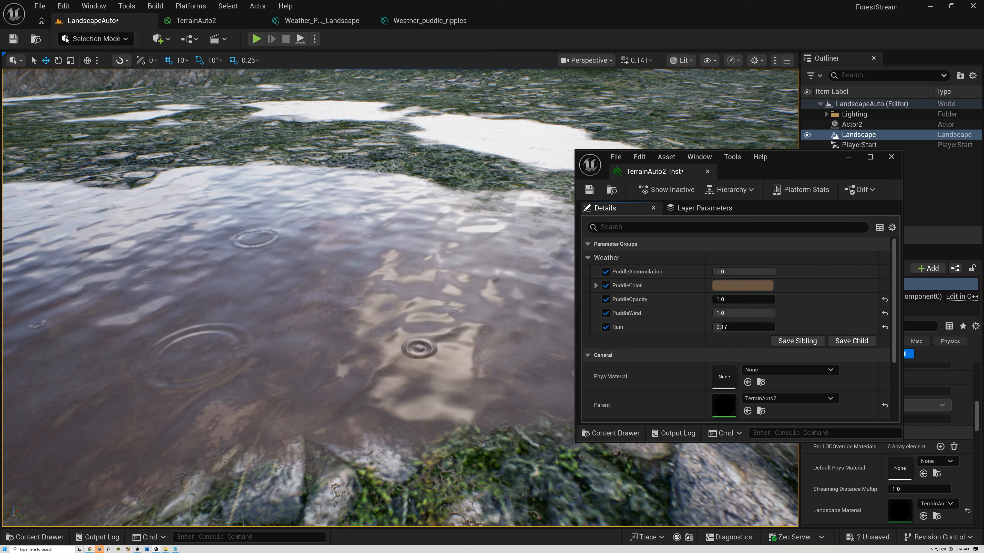
pyautogui.moveTo(455, 248); pyautogui.dragTo(395, 248, button='right')
pyautogui.moveTo(721, 326); pyautogui.dragTo(716, 327)
pyautogui.moveTo(207, 288); pyautogui.dragTo(255, 292, button='right')
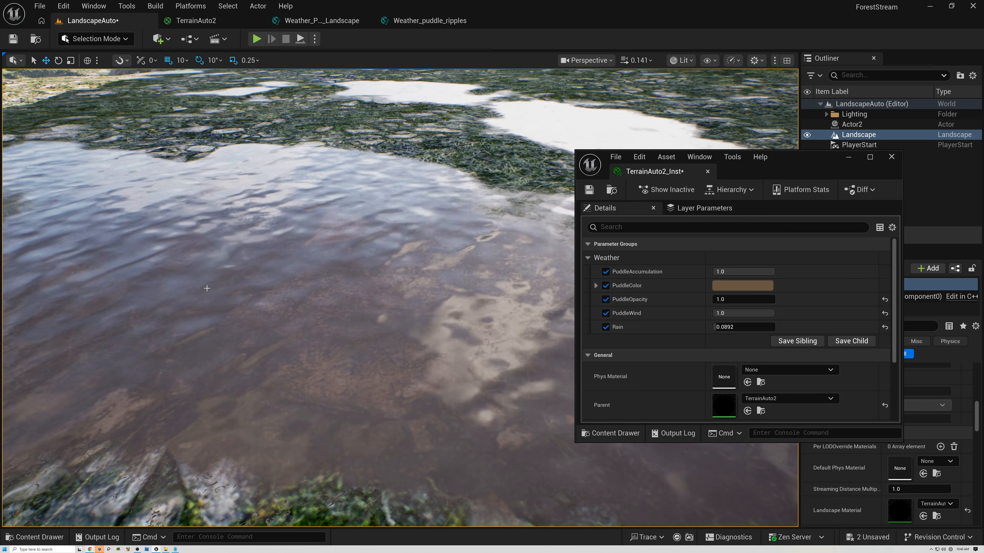
pyautogui.moveTo(406, 302); pyautogui.dragTo(411, 261, button='right')
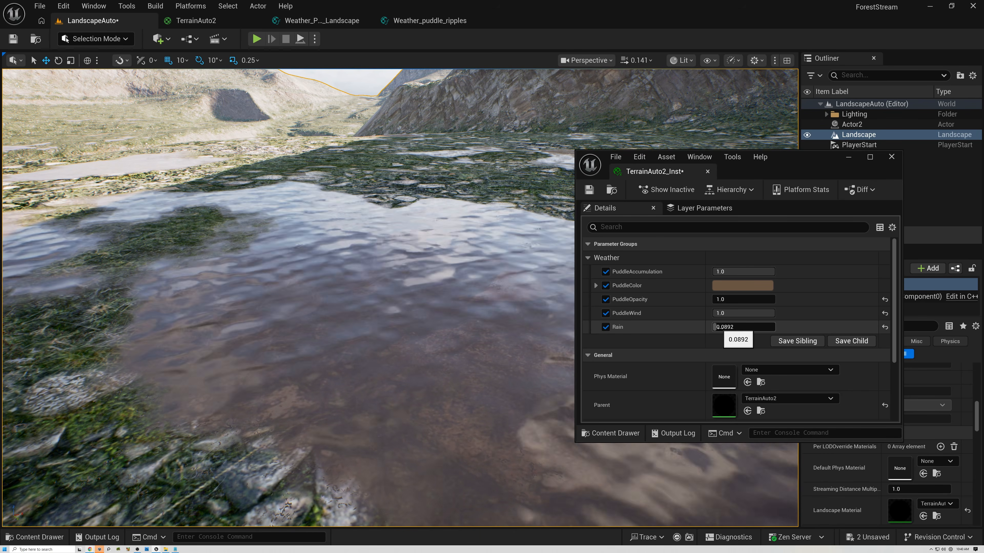
pyautogui.moveTo(714, 326); pyautogui.dragTo(759, 327)
pyautogui.click(729, 328)
pyautogui.press('Return')
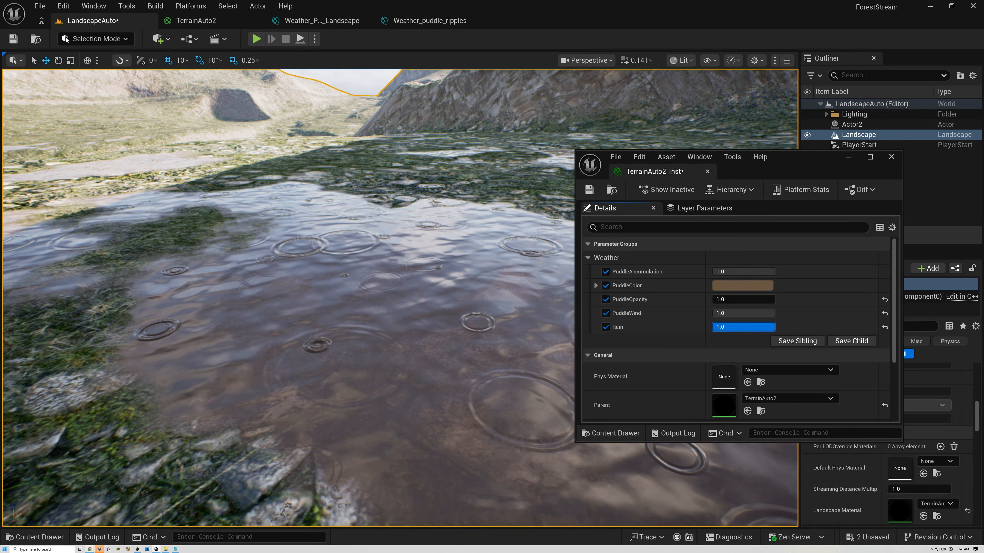
# - Lower PuddleAccumulation to about 0.8136
pyautogui.moveTo(427, 290)
pyautogui.mouseDown()
pyautogui.moveTo(372, 337)
pyautogui.moveTo(388, 295)
pyautogui.moveTo(411, 292)
pyautogui.mouseUp()
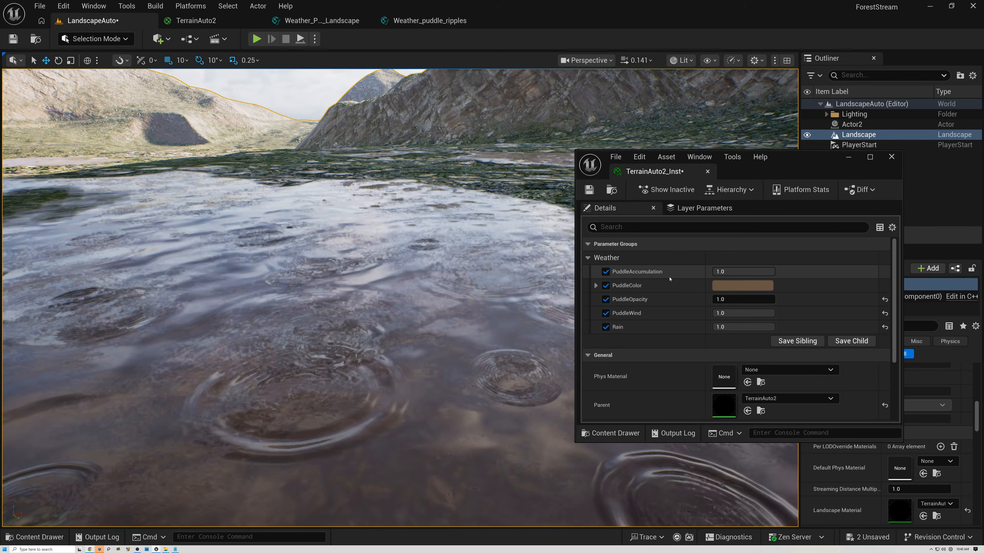
pyautogui.moveTo(768, 271)
pyautogui.mouseDown()
pyautogui.moveTo(738, 271)
pyautogui.moveTo(762, 272)
pyautogui.mouseUp()
pyautogui.moveTo(542, 263); pyautogui.dragTo(509, 298, button='right')
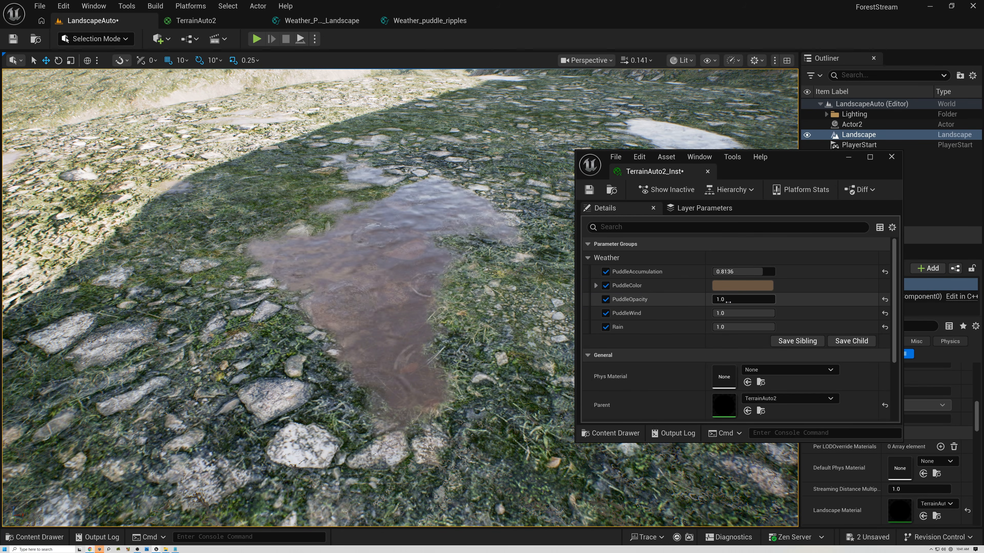
# - Try PuddleOpacity at 0, then set it to 1 again
pyautogui.click(733, 299)
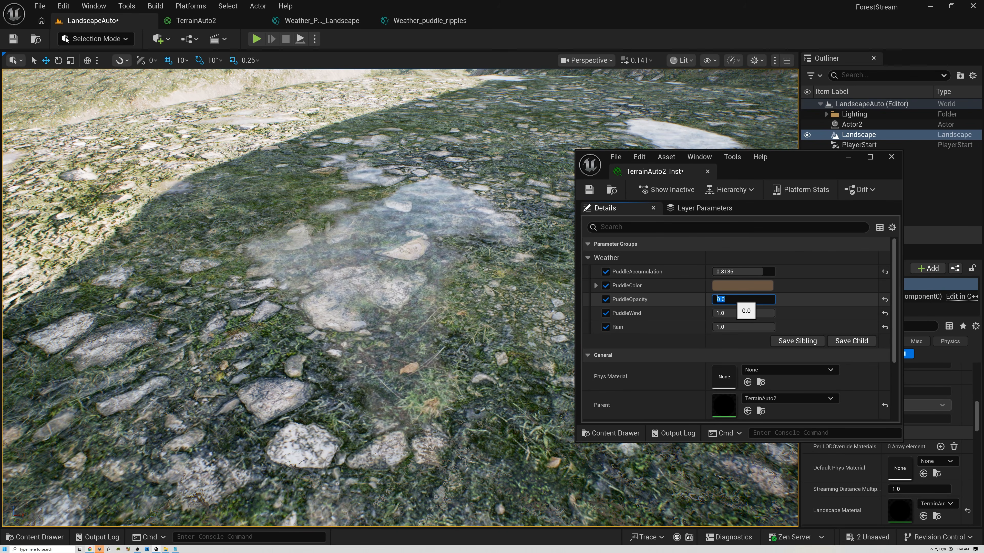
pyautogui.write('0')
pyautogui.press('Return')
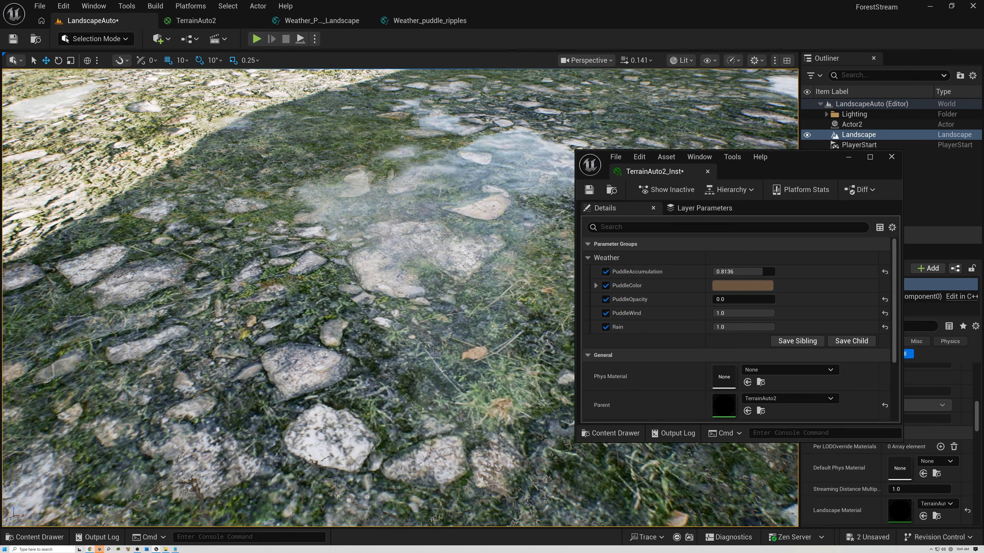
pyautogui.moveTo(387, 272); pyautogui.dragTo(302, 265, button='right')
pyautogui.click(734, 303)
pyautogui.write('1')
pyautogui.press('Return')
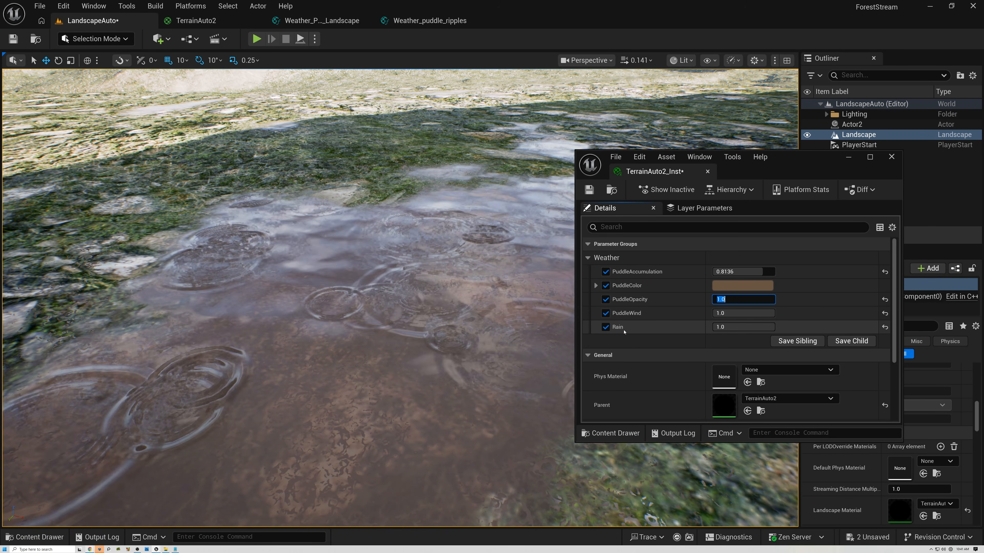
# - Fly around the landscape to inspect the puddles and rain ripples at different spots
pyautogui.moveTo(500, 318); pyautogui.dragTo(562, 290, button='right')
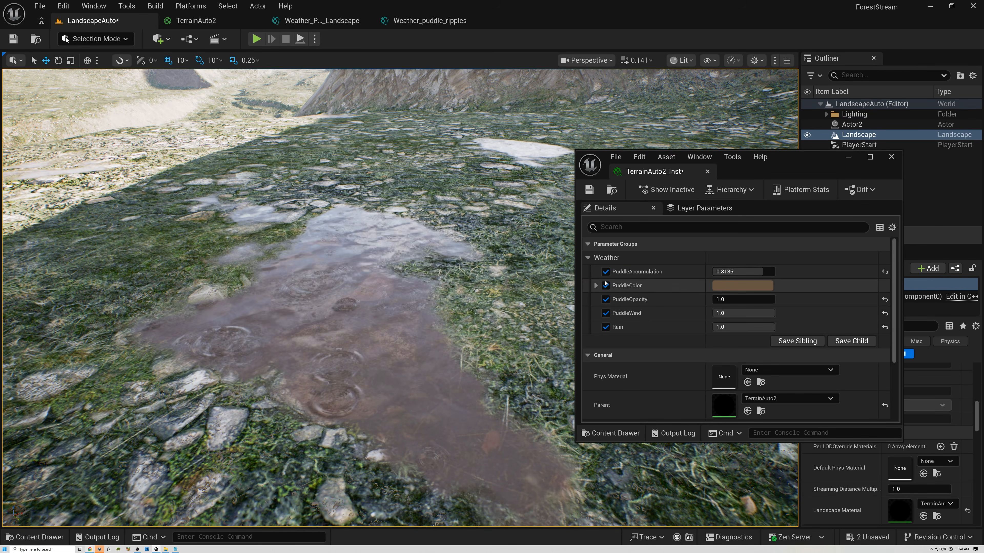
pyautogui.moveTo(484, 291); pyautogui.dragTo(383, 273, button='right')
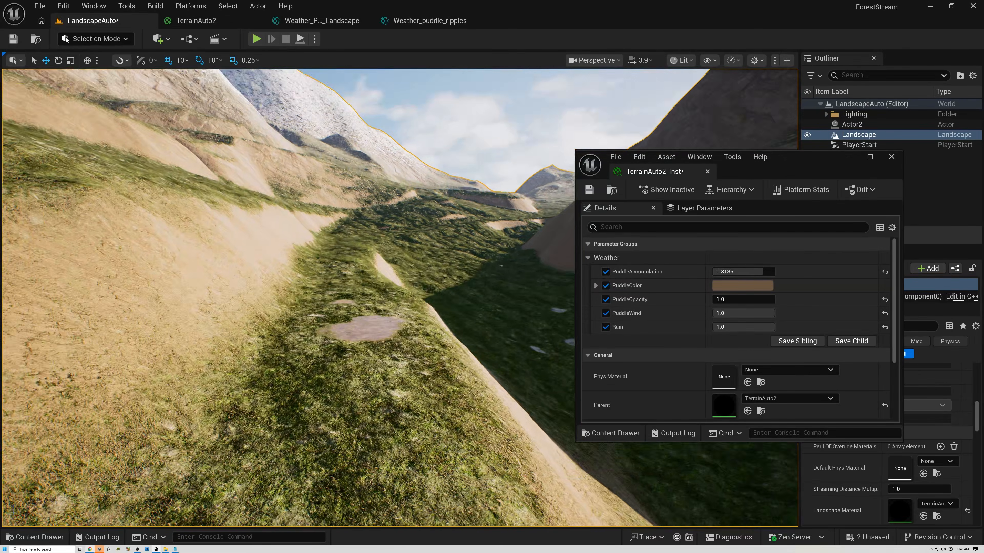
pyautogui.moveTo(312, 352); pyautogui.dragTo(387, 310, button='right')
pyautogui.press('w')
pyautogui.scroll(2, 312, 352)
pyautogui.moveTo(311, 351); pyautogui.dragTo(283, 366, button='right')
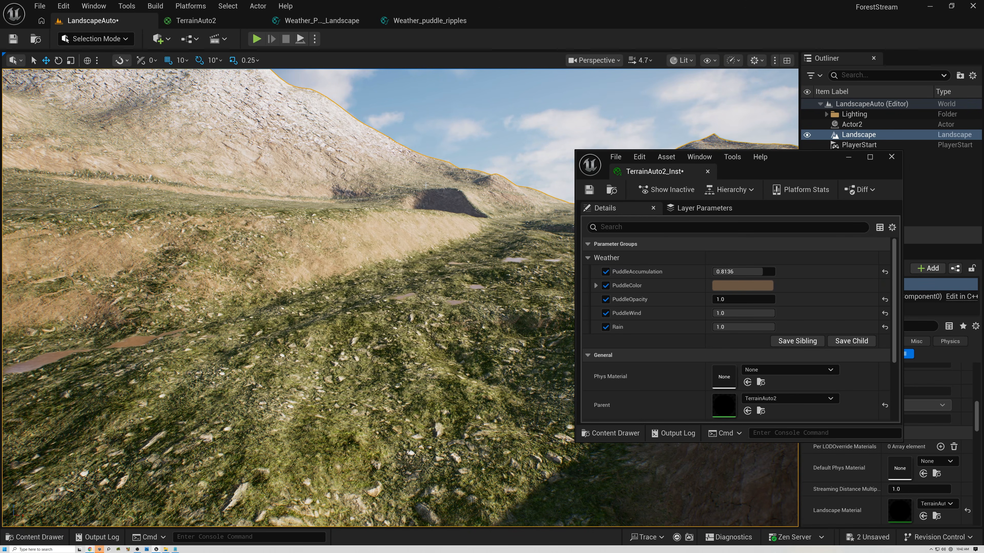
pyautogui.press('w')
pyautogui.moveTo(288, 271); pyautogui.dragTo(291, 318, button='right')
pyautogui.scroll(-5, 273, 368)
pyautogui.press('s')
pyautogui.press('w')
pyautogui.scroll(-5, 275, 316)
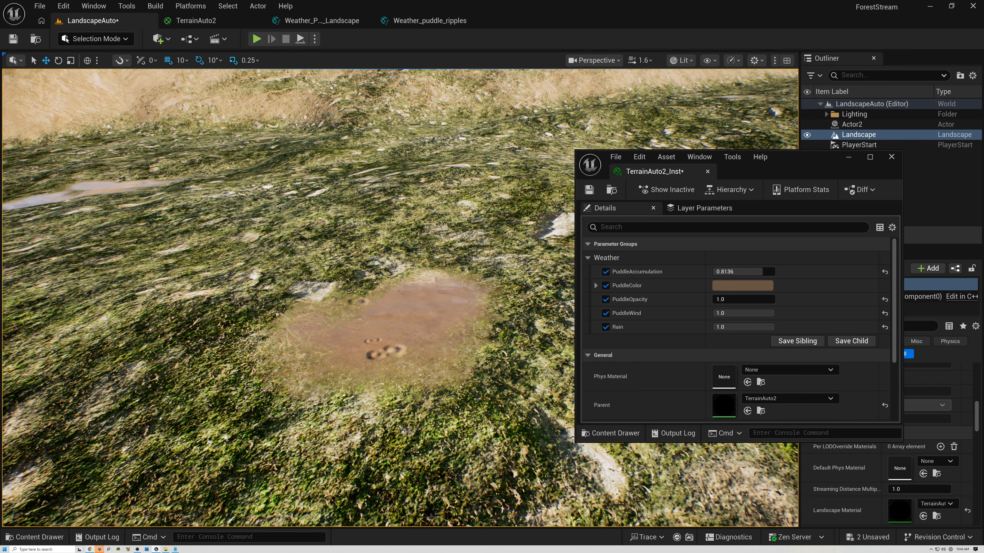
pyautogui.moveTo(458, 250); pyautogui.dragTo(224, 179, button='right')
pyautogui.scroll(-5, 458, 250)
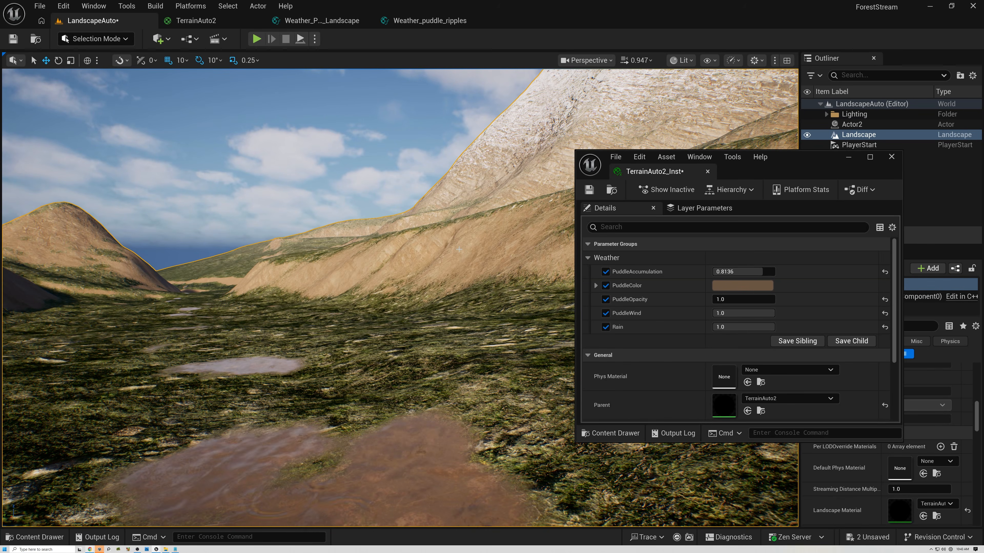
pyautogui.moveTo(473, 265); pyautogui.dragTo(474, 294, button='right')
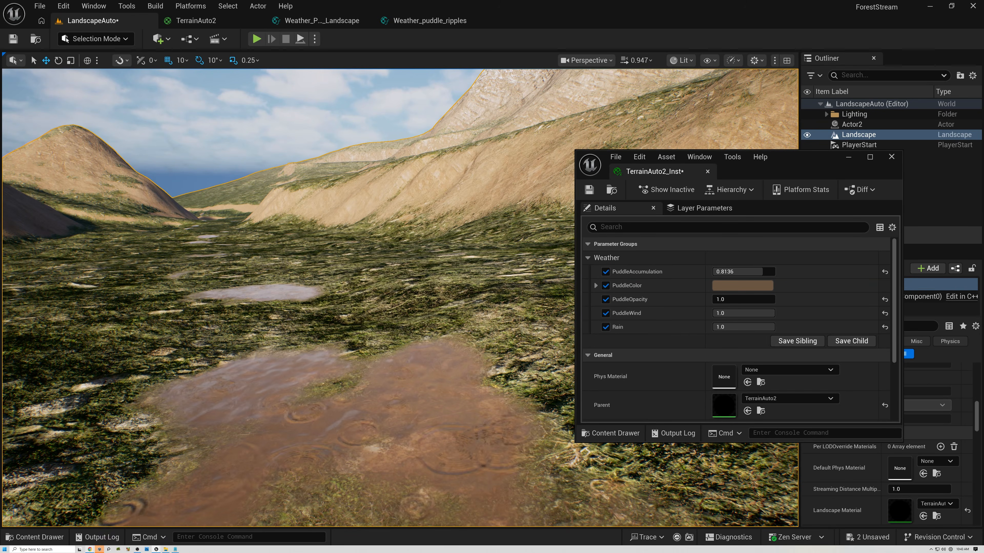
pyautogui.moveTo(429, 421); pyautogui.dragTo(397, 426, button='right')
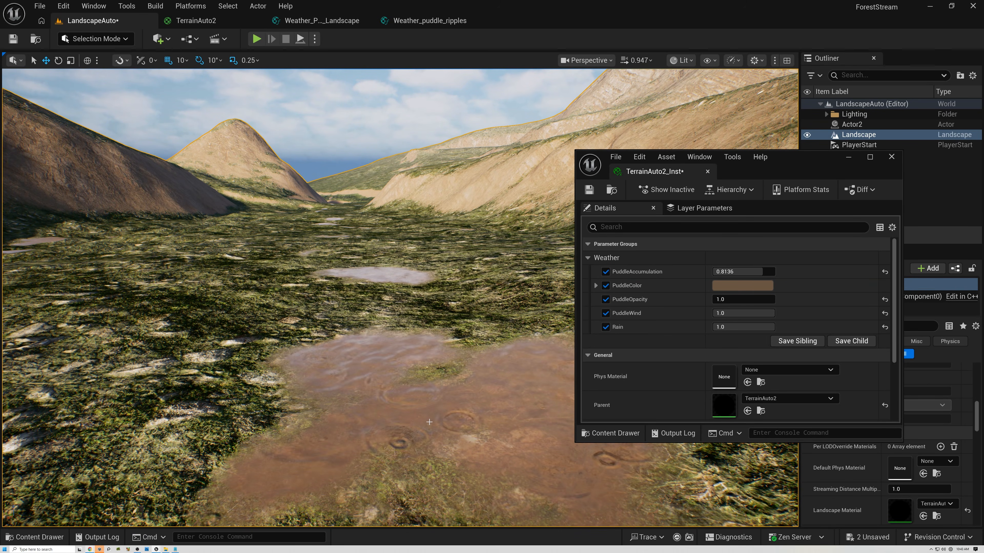